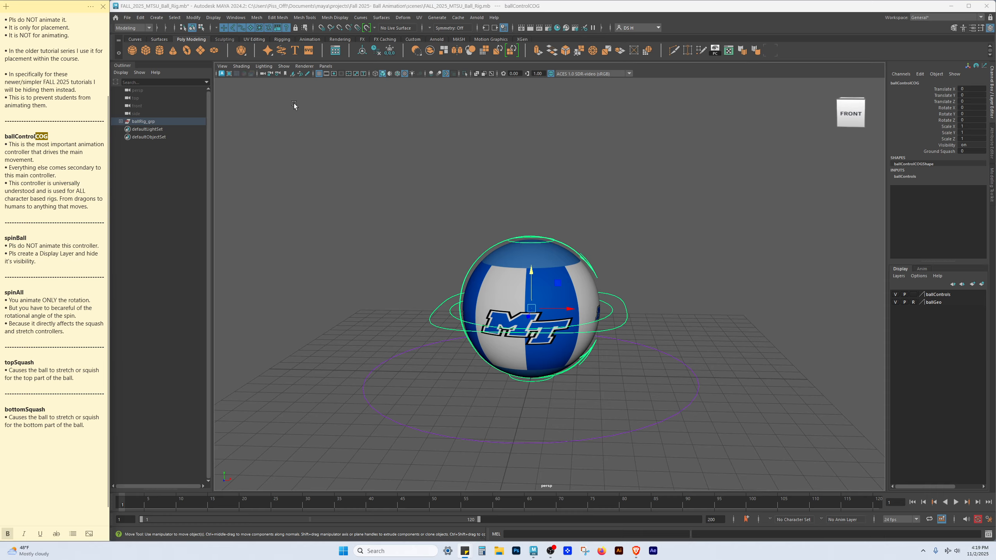
Highlight the note lines describing the ballControlCOG controller's role as the main, universal controller
left_click(62, 137)
triple_click(2, 168)
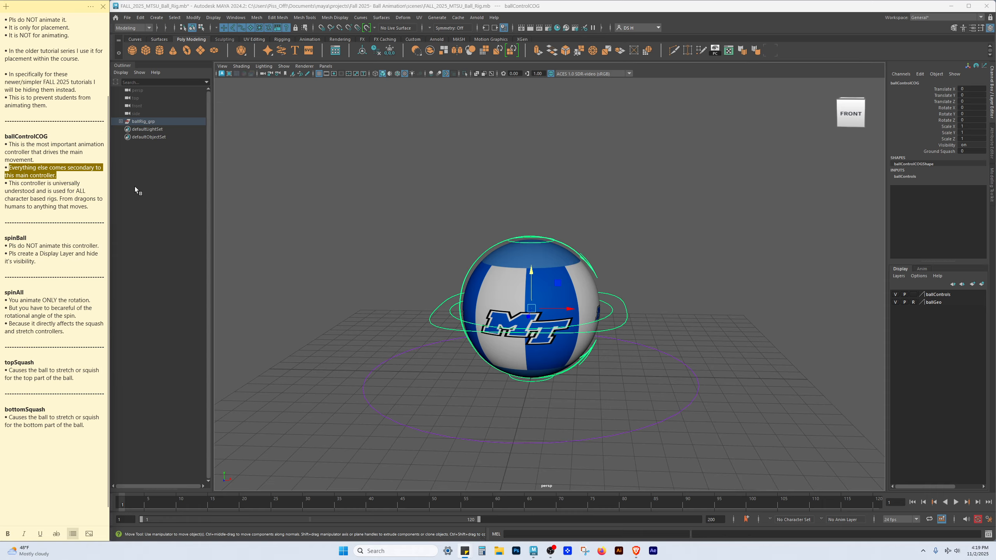
left_click(80, 199)
left_click_drag(85, 206, 9, 182)
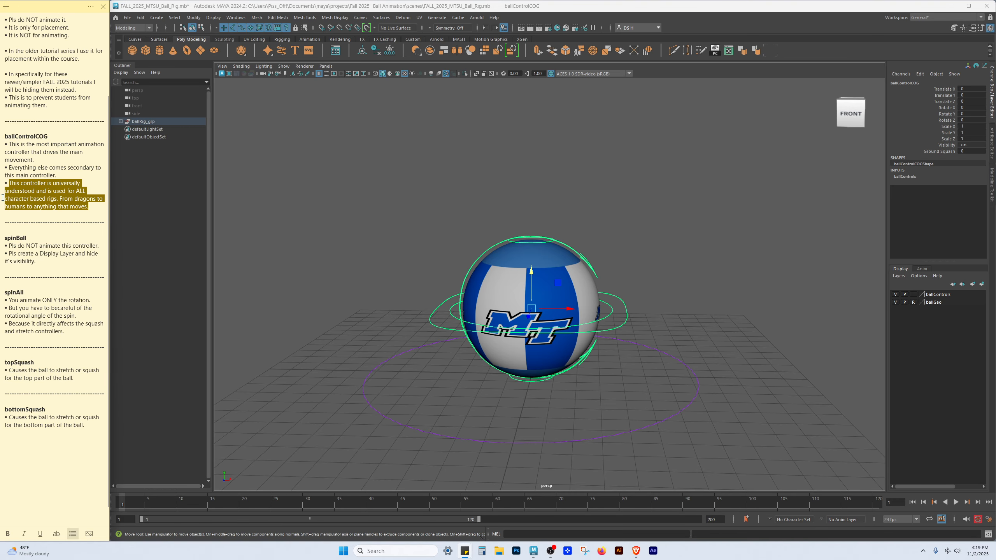
Select the ball's main COG controller curve in the viewport while pointing out its description in the notes
left_click_drag(527, 298, 495, 315, "alt")
key("q")
left_click(436, 311)
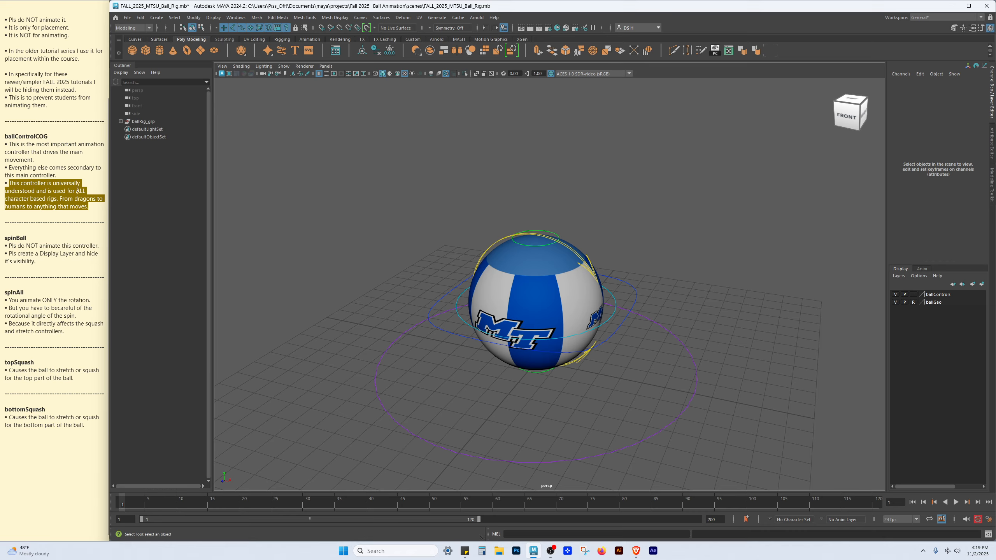
left_click(84, 191)
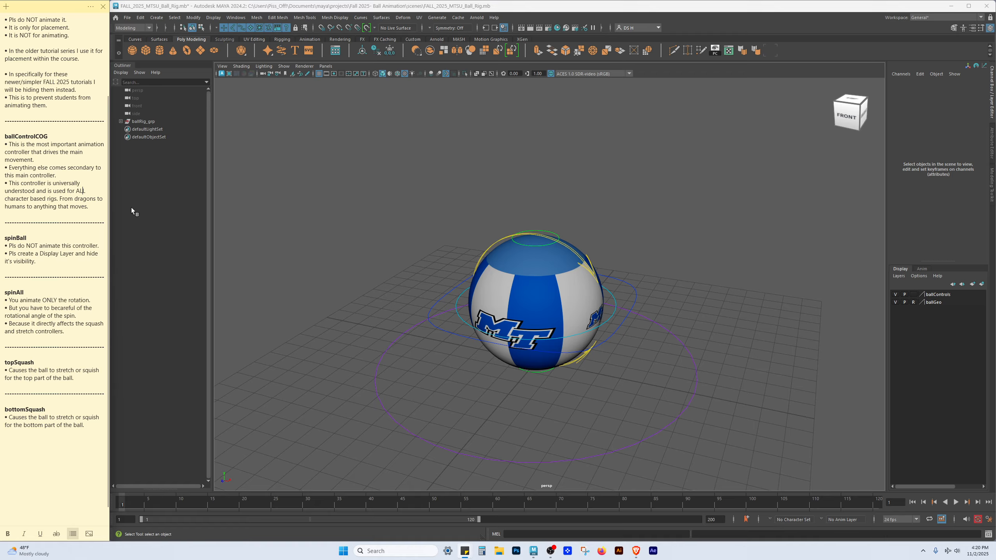
left_click_drag(91, 206, 1, 183)
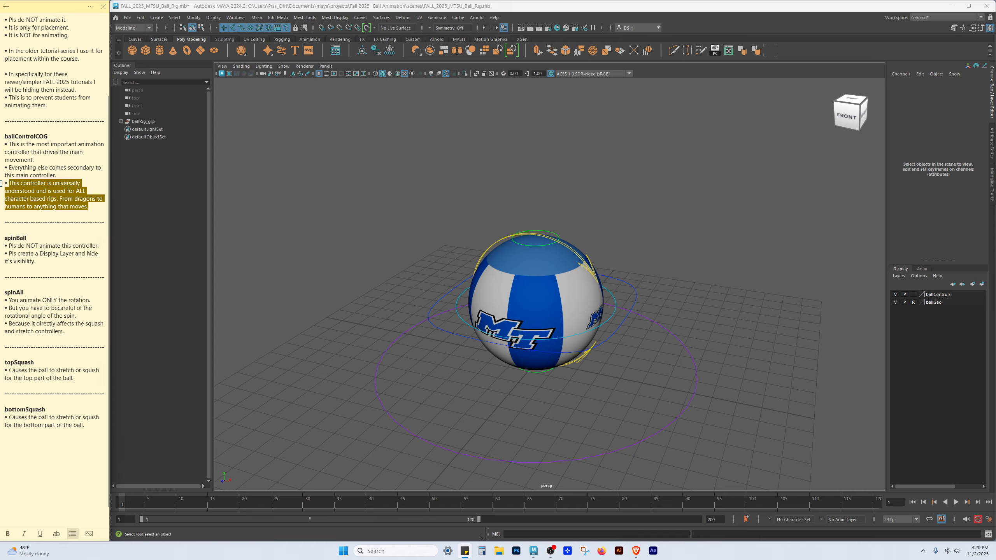
left_click(629, 285)
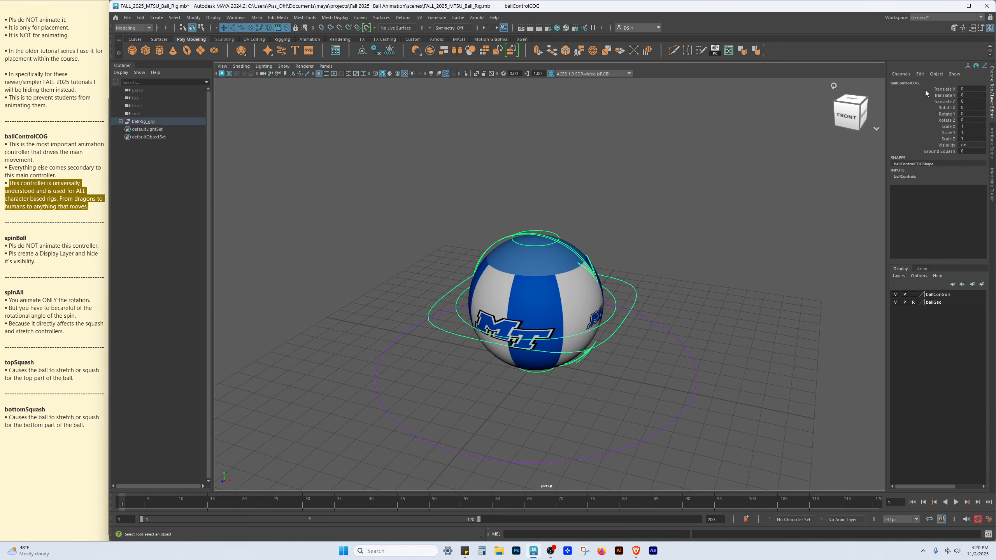
left_click(50, 191)
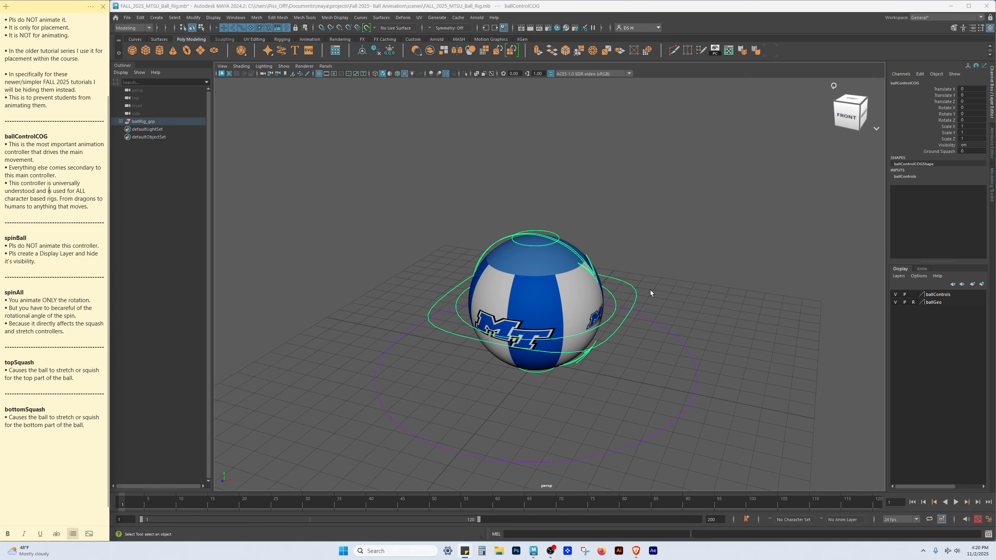
Orbit around the ball rig, selecting and deselecting the COG controller to inspect its curves
left_click_drag(694, 311, 718, 280, "alt")
right_click_drag(717, 281, 604, 260, "alt")
middle_click_drag(604, 260, 616, 263, "alt")
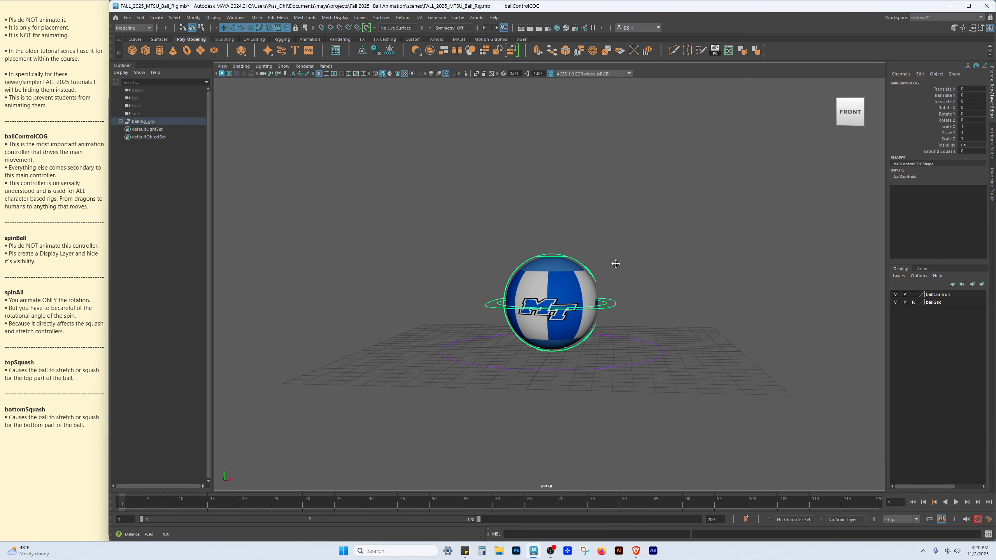
left_click_drag(665, 323, 649, 345, "alt")
left_click(678, 325)
right_click_drag(649, 345, 719, 335, "alt")
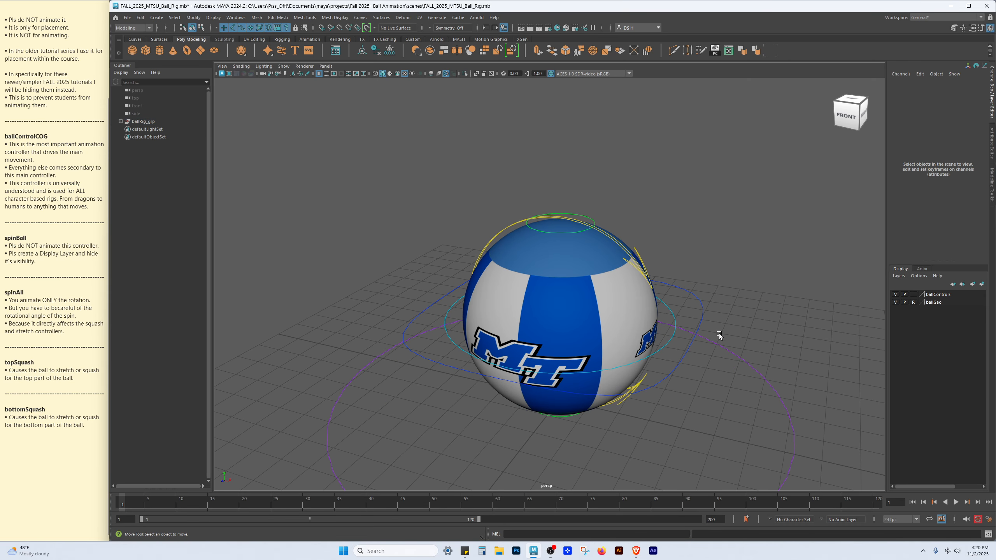
left_click(694, 295)
right_click_drag(695, 295, 428, 333, "alt")
middle_click_drag(612, 327, 560, 336, "alt")
left_click_drag(561, 336, 541, 347, "alt")
left_click_drag(480, 323, 549, 302)
key("ctrl+z")
right_click_drag(626, 237, 607, 291, "alt")
middle_click_drag(608, 291, 664, 212, "alt")
left_click_drag(665, 212, 684, 220, "alt")
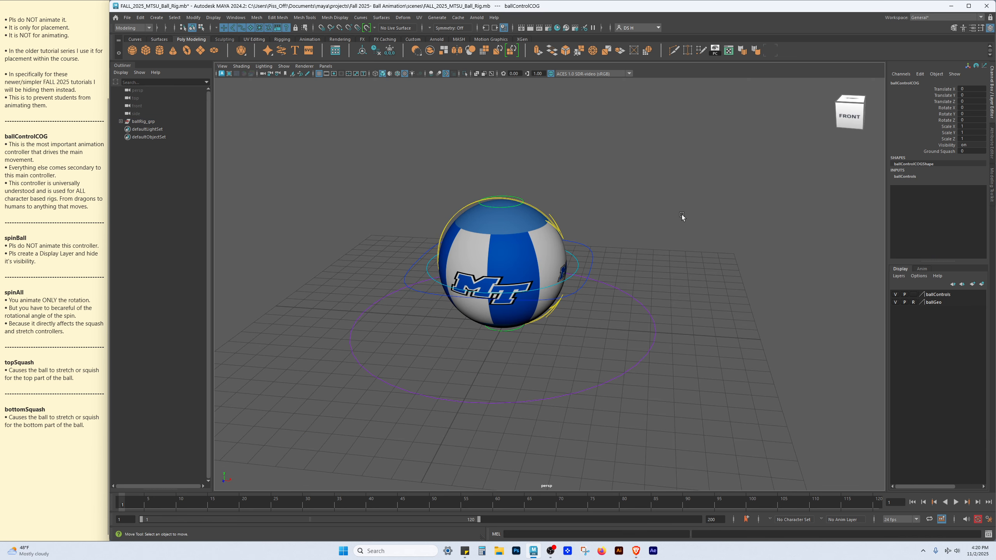
Zoom and orbit the view to examine the ball geometry and its surrounding control curves
left_click(683, 219)
right_click_drag(560, 209, 649, 260, "alt")
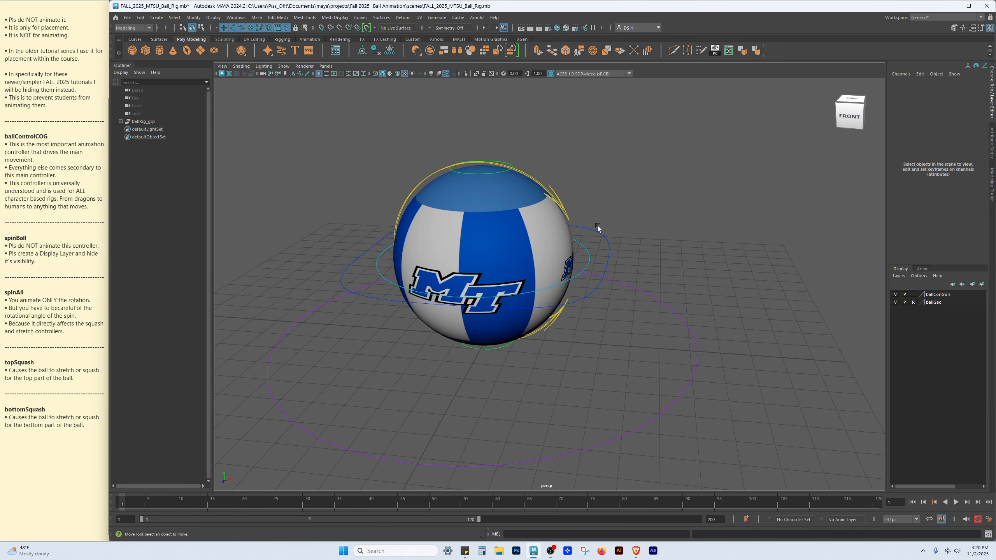
left_click_drag(600, 236, 649, 258)
right_click_drag(632, 262, 566, 275, "alt")
middle_click_drag(567, 275, 491, 304, "alt")
left_click_drag(491, 304, 482, 286, "alt")
right_click_drag(483, 286, 462, 299, "alt")
middle_click_drag(463, 299, 392, 312, "alt")
left_click_drag(393, 312, 869, 308)
key("ctrl+z")
left_click(480, 277)
middle_click_drag(471, 288, 639, 235, "alt")
right_click_drag(640, 234, 654, 247, "alt")
left_click_drag(654, 247, 616, 273, "alt")
right_click_drag(616, 273, 685, 295, "alt")
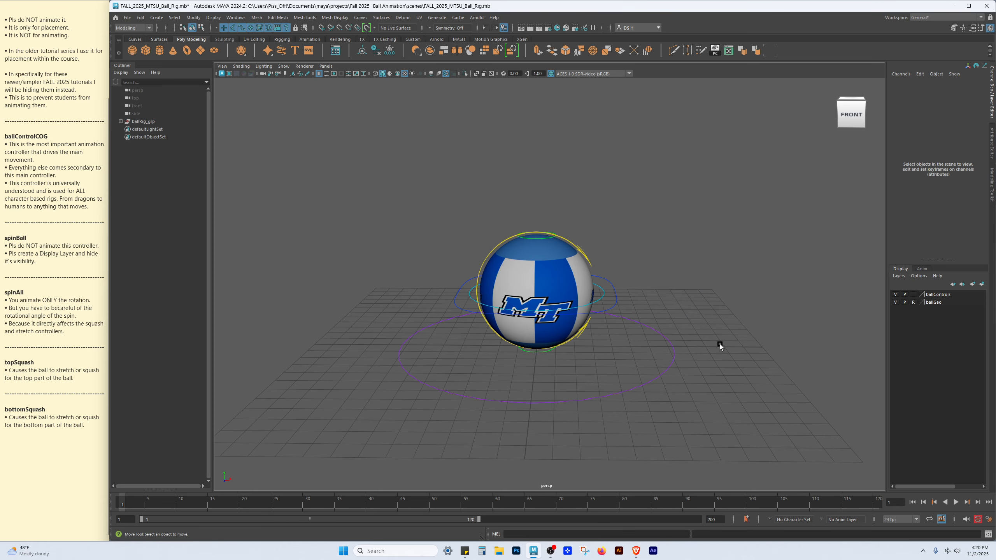
Open the scene MTSU_Ball_Rolling_Forward_Excercise_FINAL.mb without saving changes to the current rig file
left_click(132, 20)
left_click(146, 40)
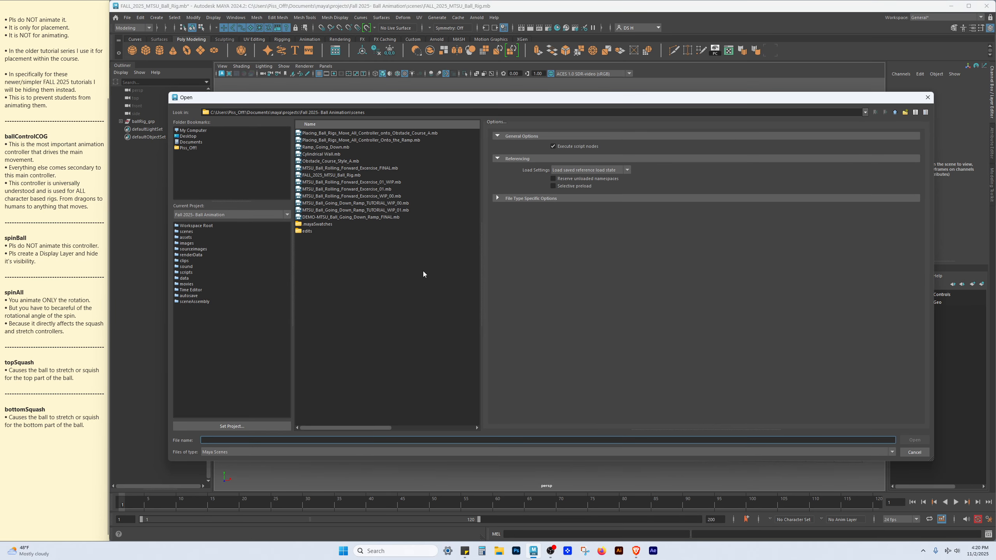
left_click(350, 169)
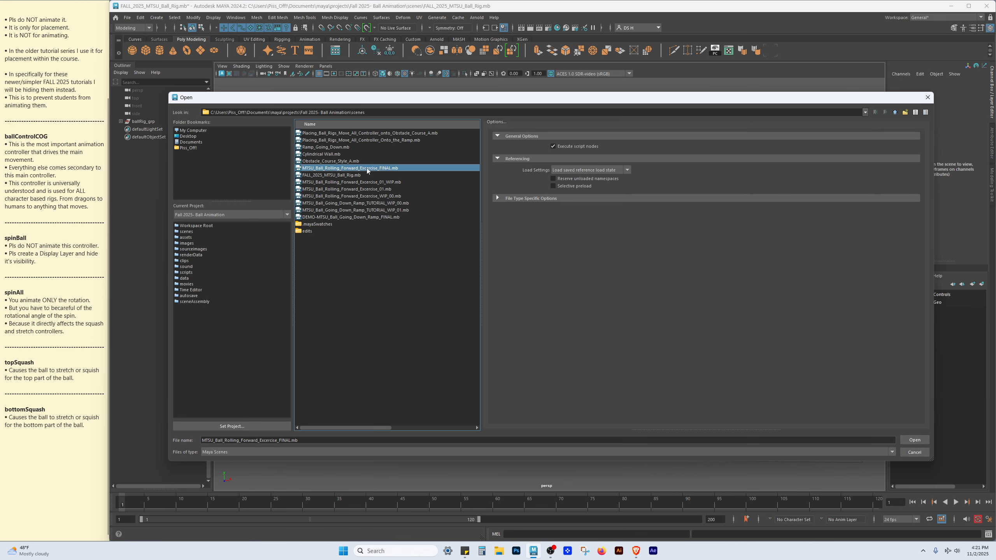
left_click(914, 440)
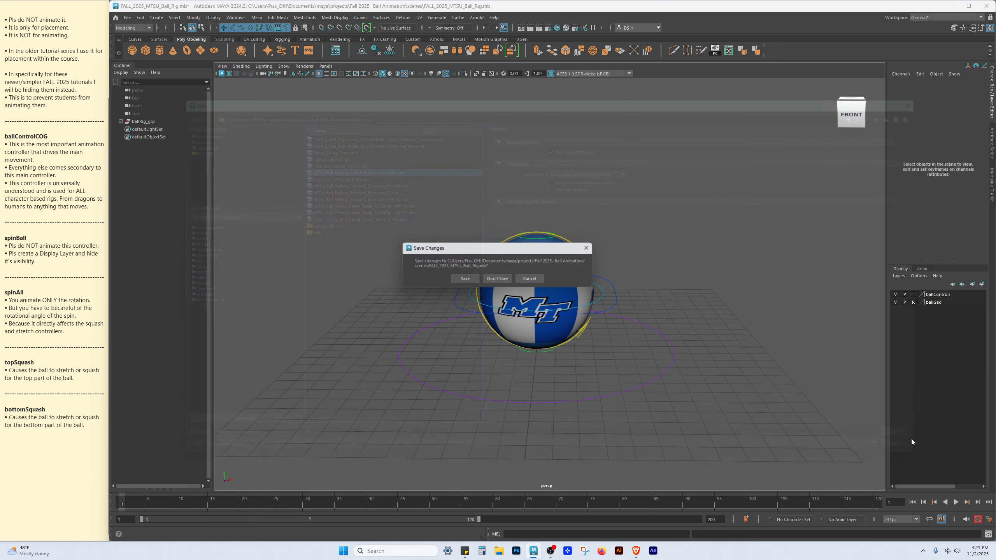
left_click(503, 279)
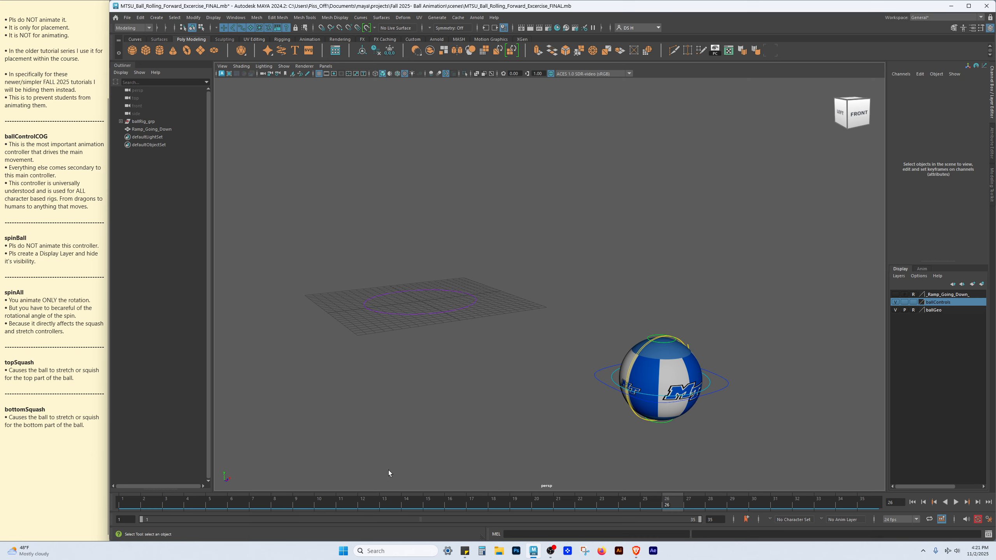
Rewind to the first frame and play the rolling-ball animation, then stop playback
key("alt+shift+v")
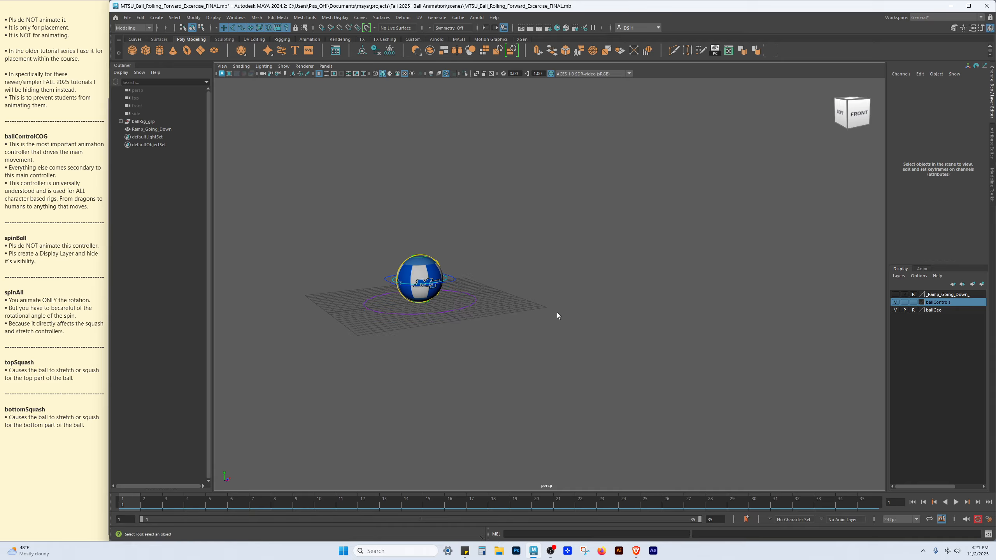
key("alt+v")
key("alt+v")
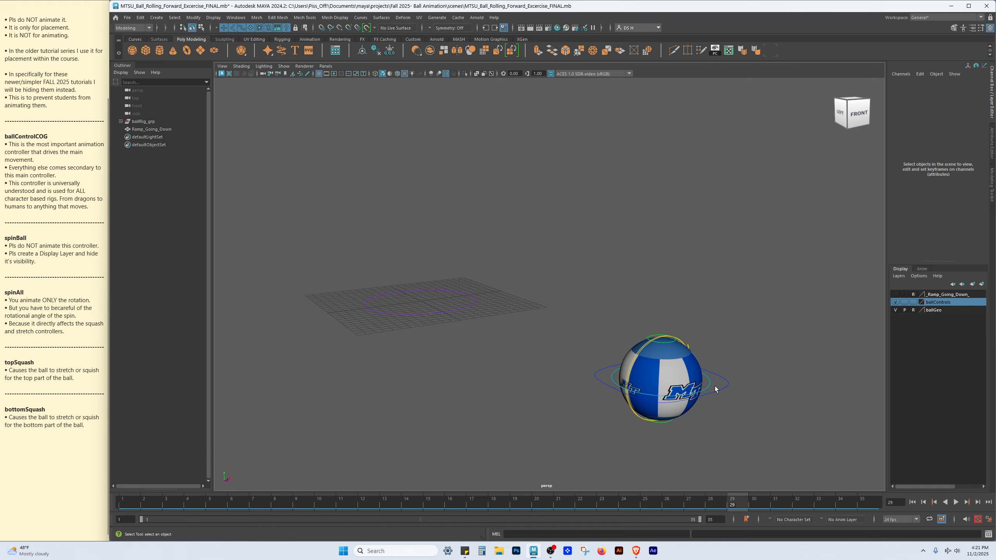
Select the moveAll controller and then the ballControlCOG controller to compare them
left_click_drag(422, 313, 405, 319, "alt")
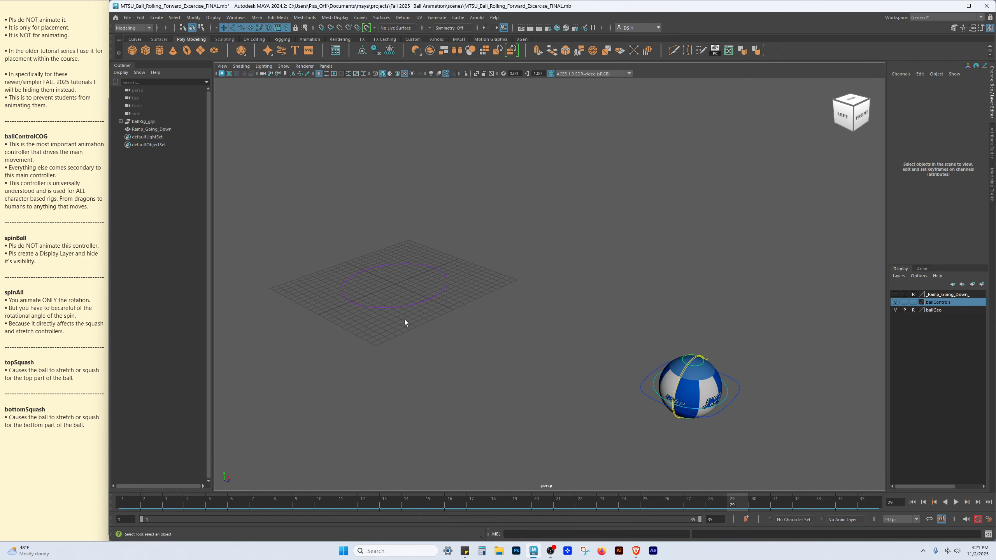
left_click(449, 279)
key("e")
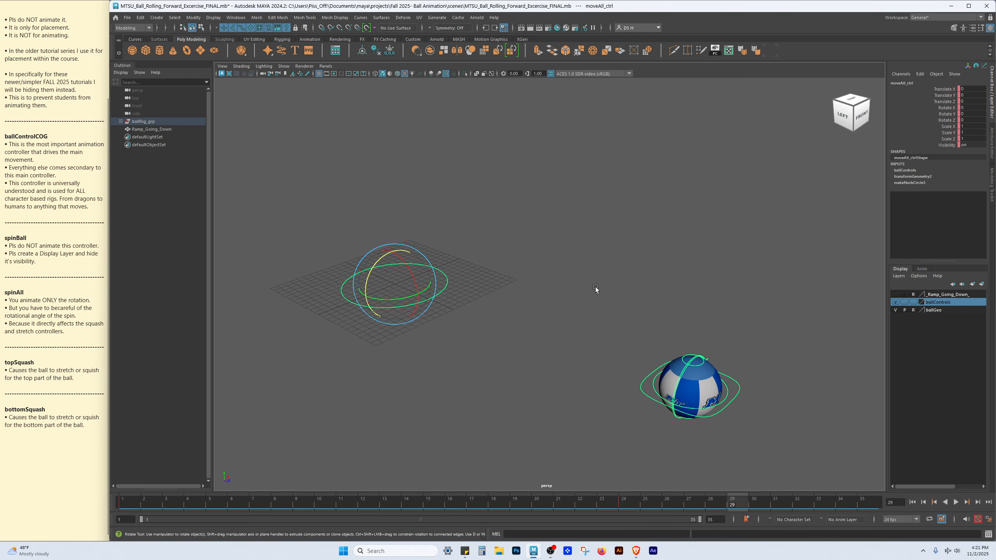
left_click(484, 329)
left_click_drag(513, 334, 790, 375, "alt")
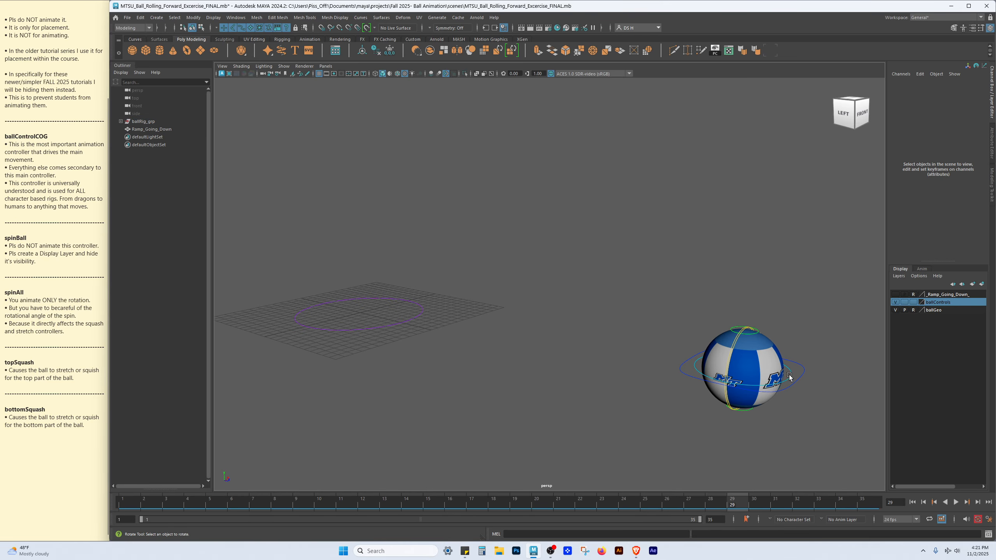
left_click(803, 368)
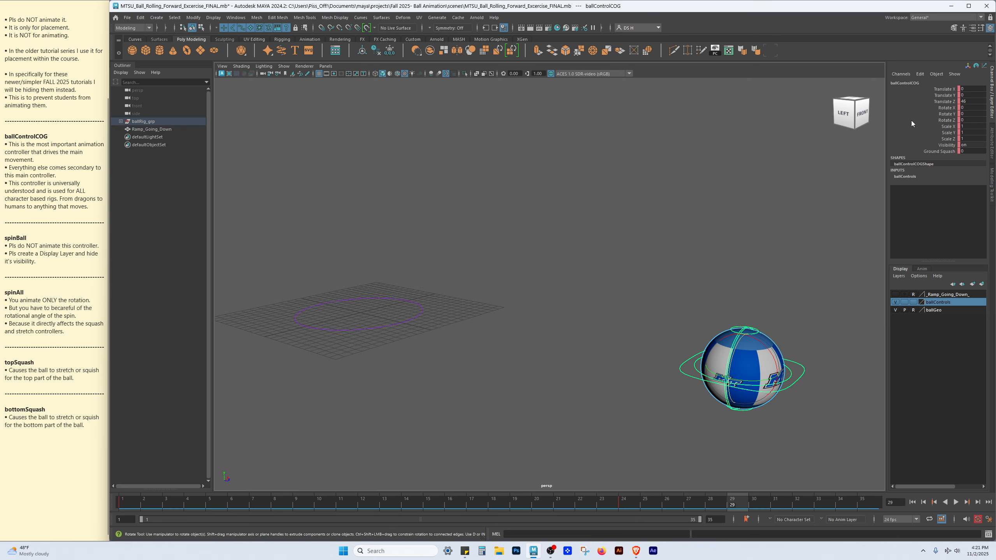
key("w")
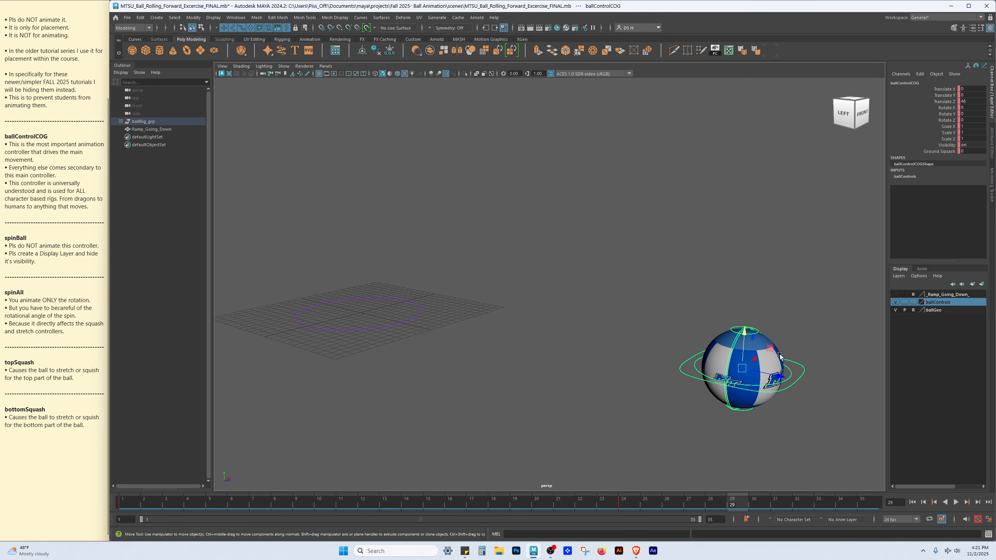
Scrub the timeline between frames 1 and 24 to watch the COG controller's motion
left_click(113, 501)
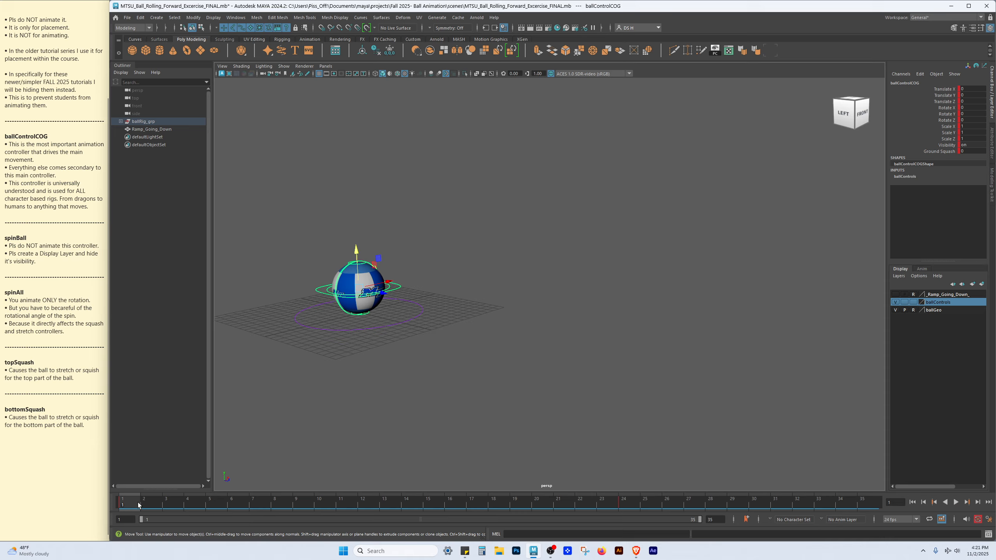
left_click(625, 505)
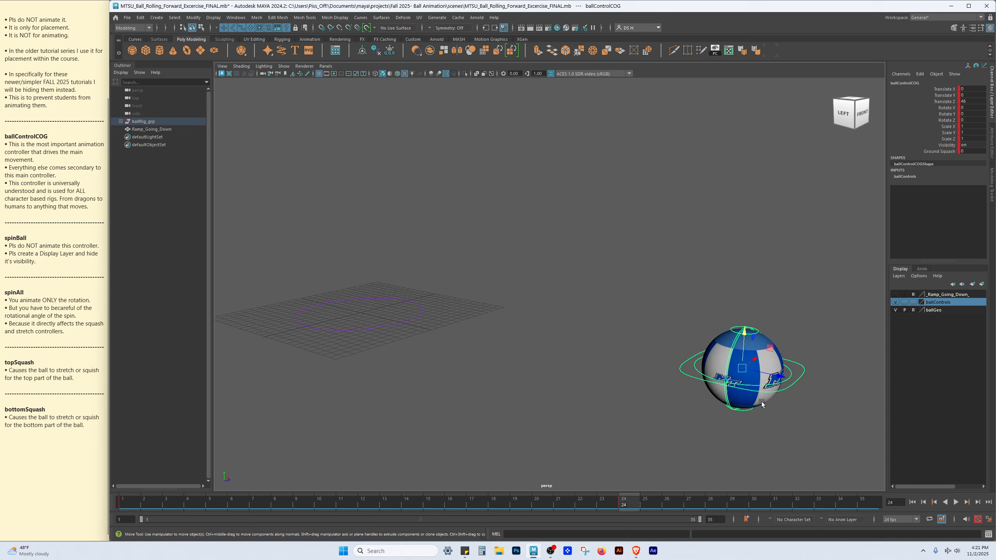
left_click(795, 355)
left_click_drag(797, 333, 457, 298, "alt")
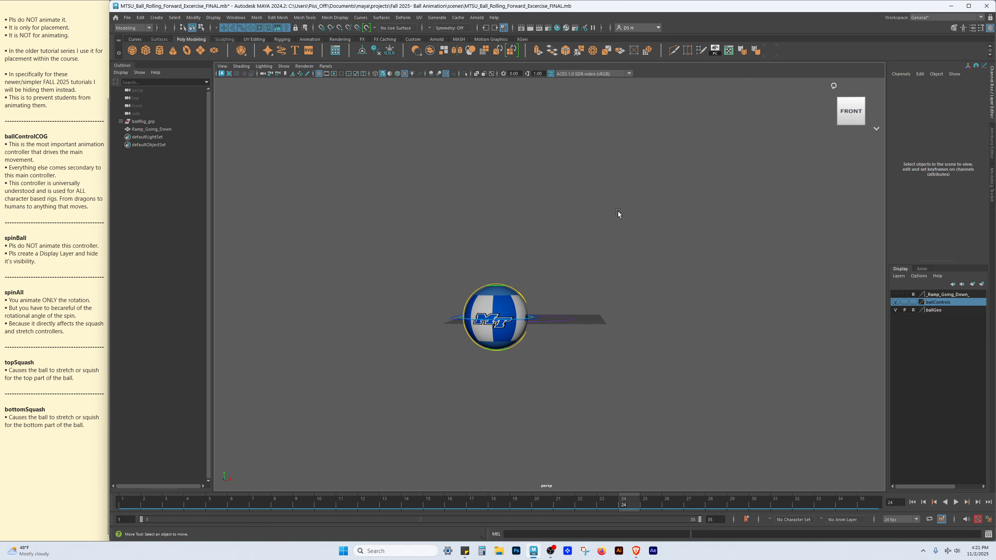
left_click_drag(618, 212, 620, 240, "alt")
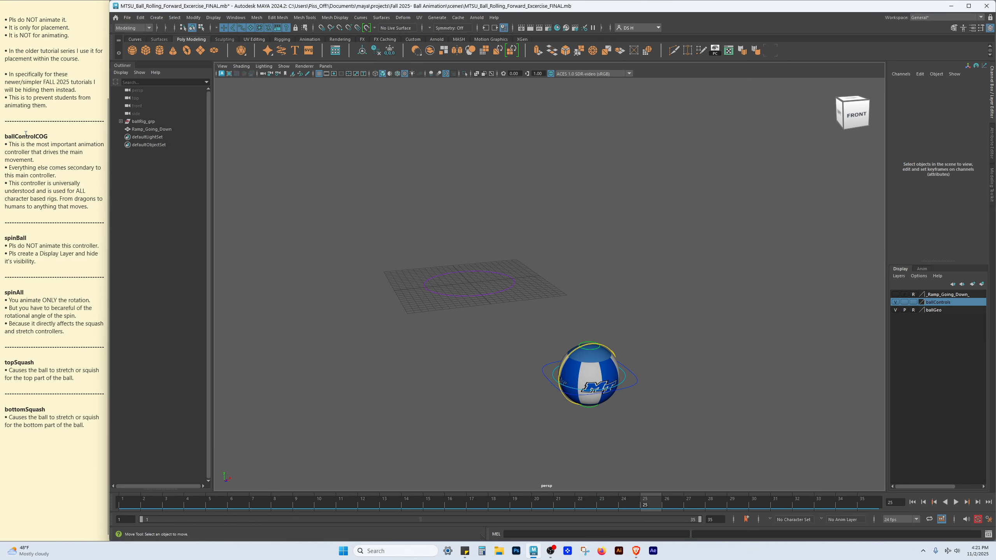
Highlight the ballControlCOG heading in the notes
left_click(68, 137)
left_click_drag(68, 137, 5, 137)
left_click(128, 7)
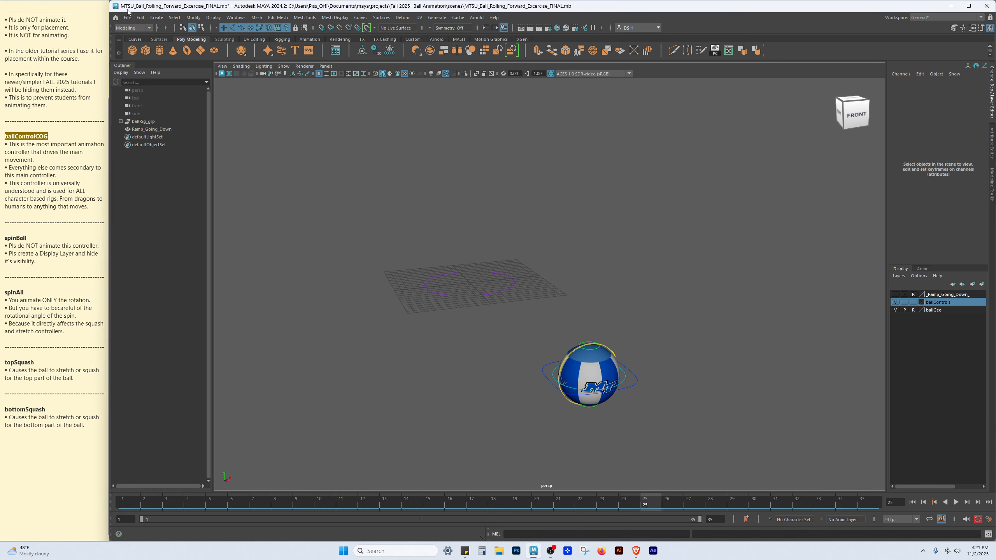
Browse the scenes folder and open DEMO-MTSU_Ball_Going_Down_Ramp_FINAL.mb
left_click(127, 17)
left_click(143, 36)
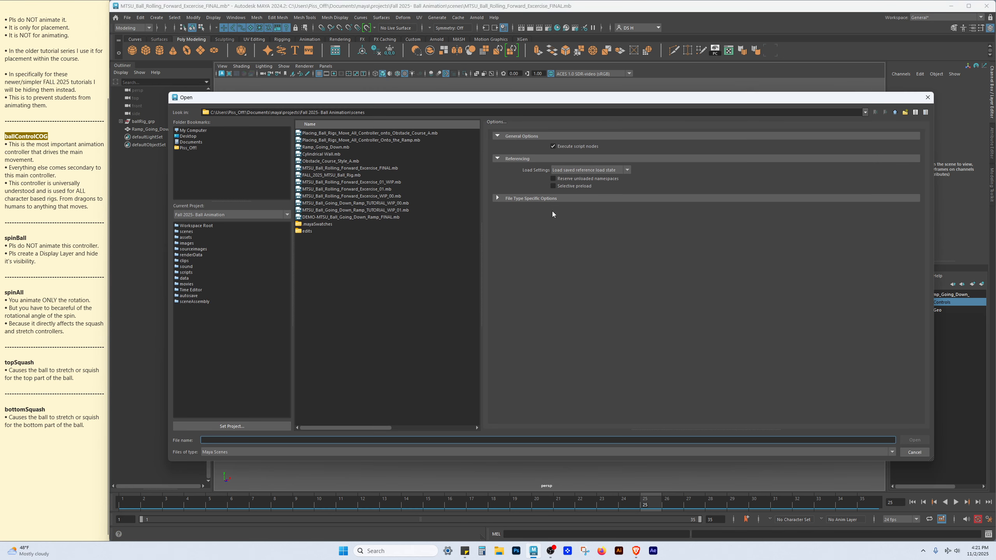
left_click(325, 168)
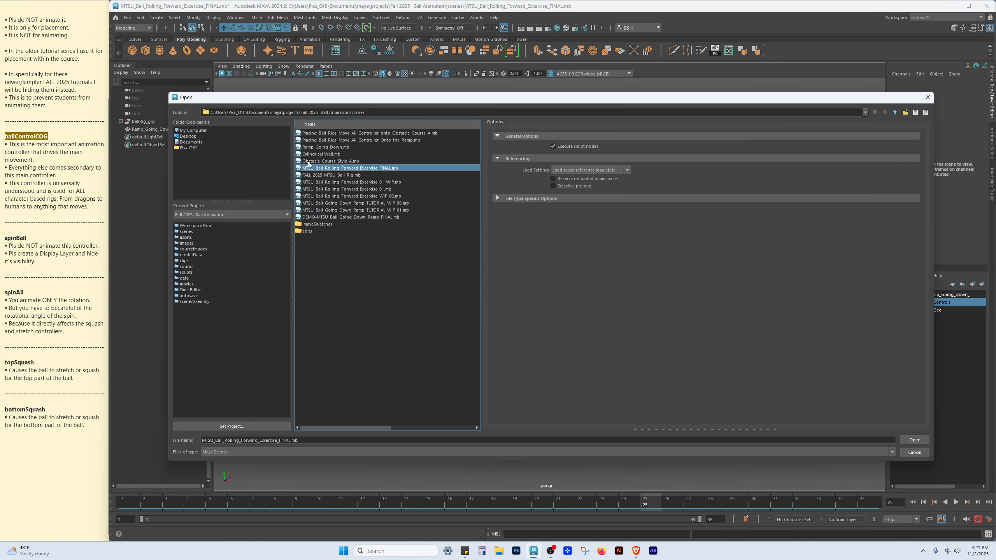
left_click(331, 183)
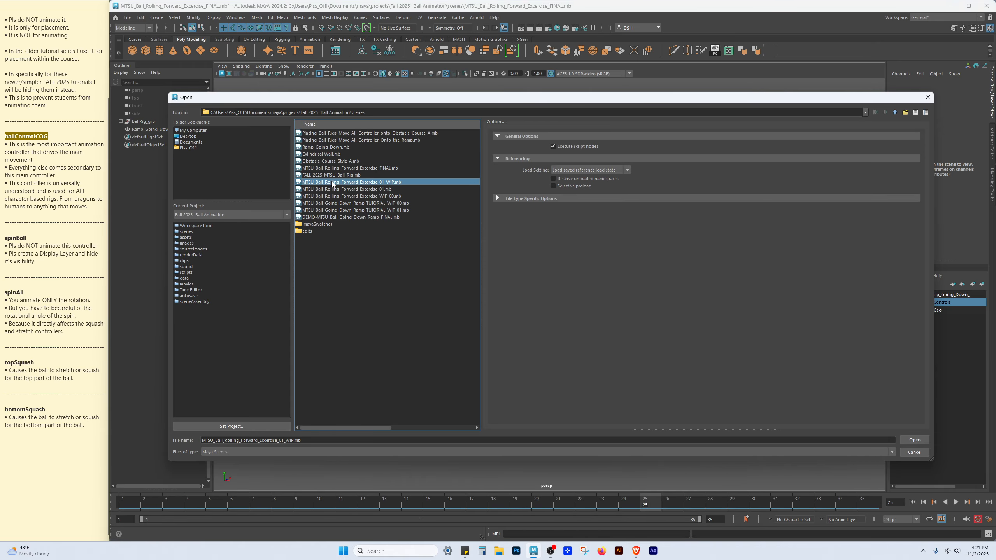
left_click(342, 189)
left_click(348, 196)
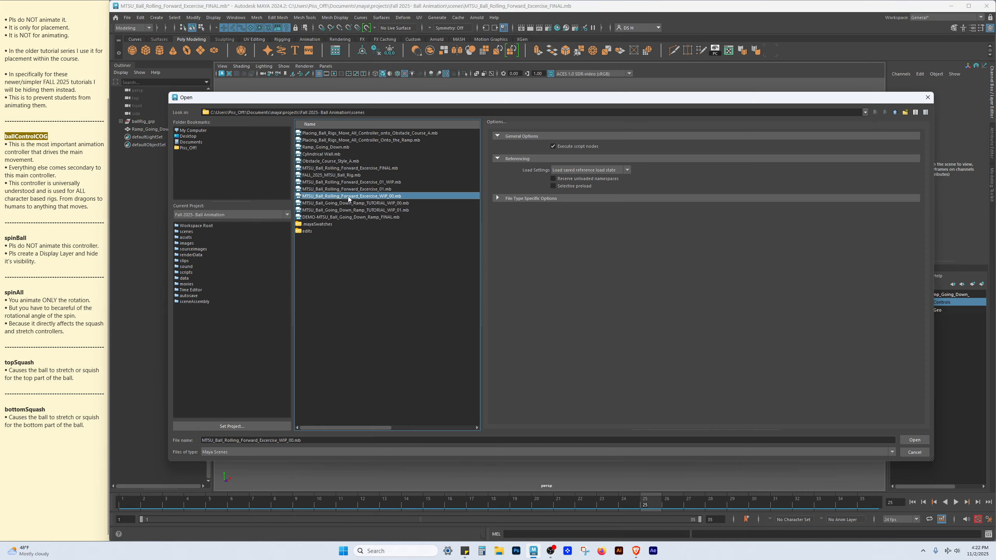
left_click(359, 203)
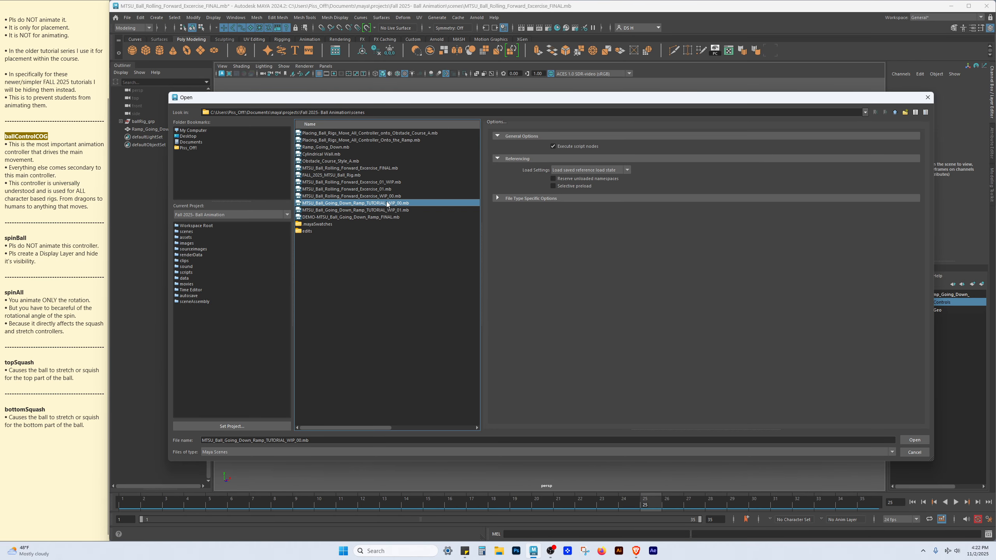
double_click(387, 217)
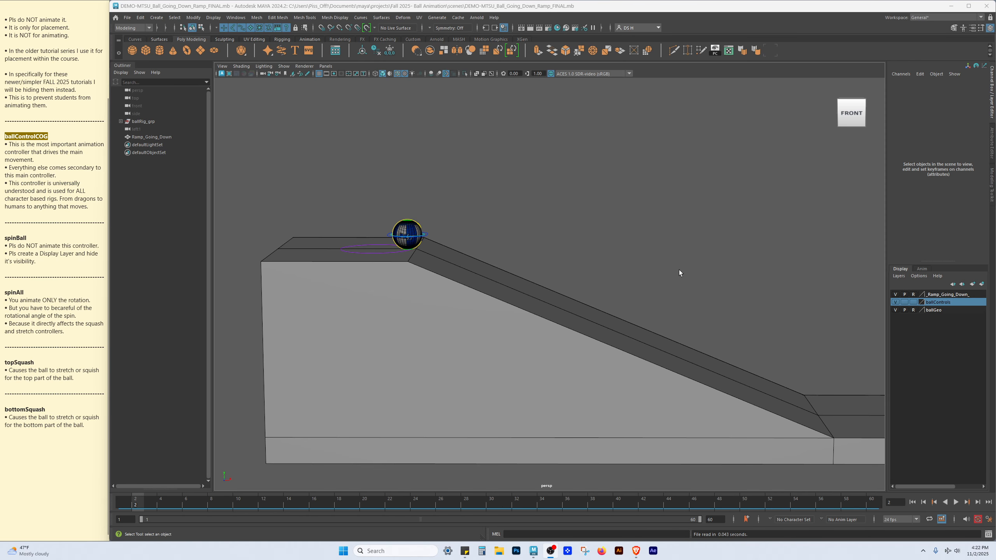
Zoom in on the ball at the top of the ramp, select its COG controller and collapse the channel box
middle_click_drag(592, 293, 598, 306, "alt")
middle_click_drag(480, 239, 519, 234, "alt")
middle_click_drag(683, 237, 544, 207, "alt")
middle_click_drag(362, 258, 454, 273, "alt")
left_click_drag(454, 272, 437, 286, "alt")
middle_click_drag(398, 236, 464, 262, "alt")
right_click_drag(464, 263, 539, 301, "alt")
left_click(441, 258)
left_click(990, 77)
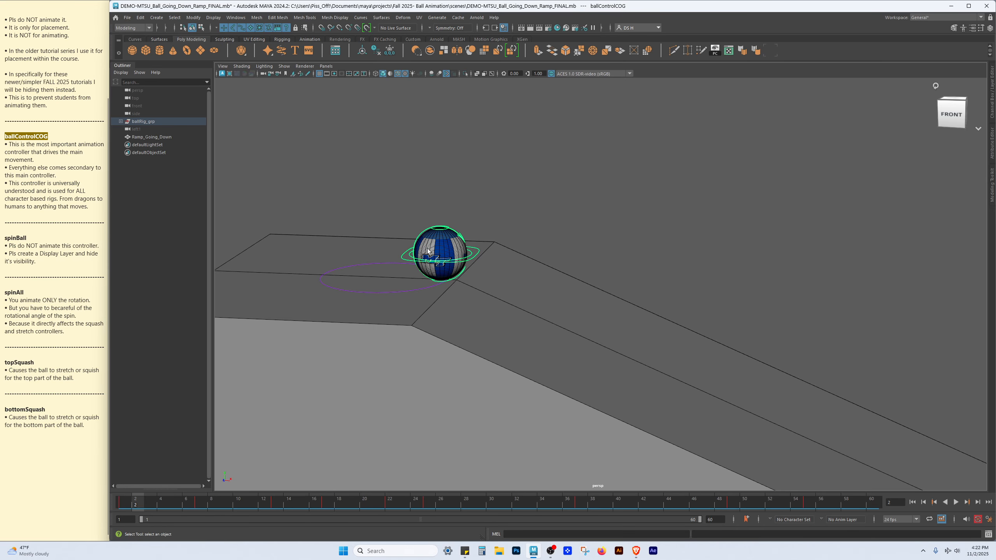
Orbit the view, select the moveAll controller and inspect its channels before collapsing the channel box
left_click_drag(498, 296, 461, 360, "alt")
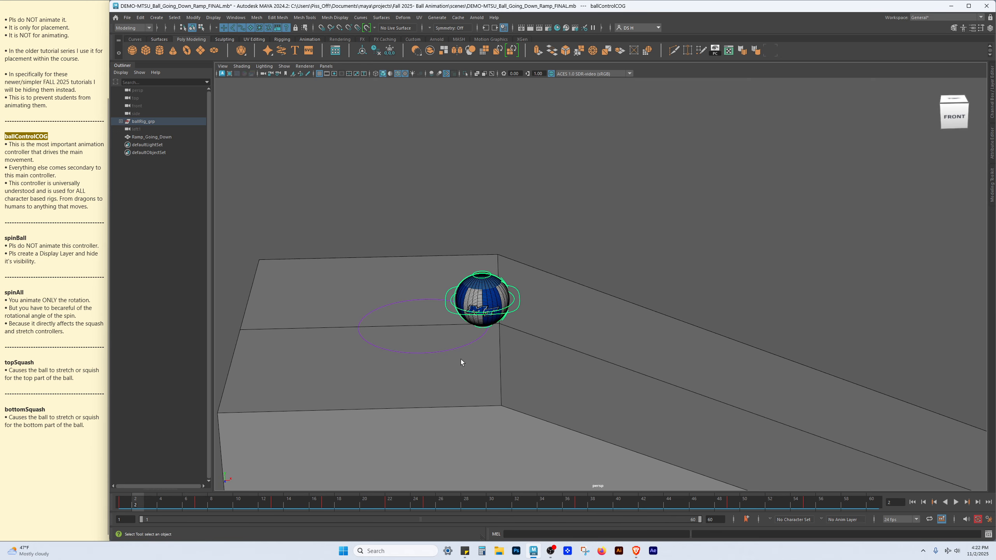
left_click(458, 348)
left_click(991, 85)
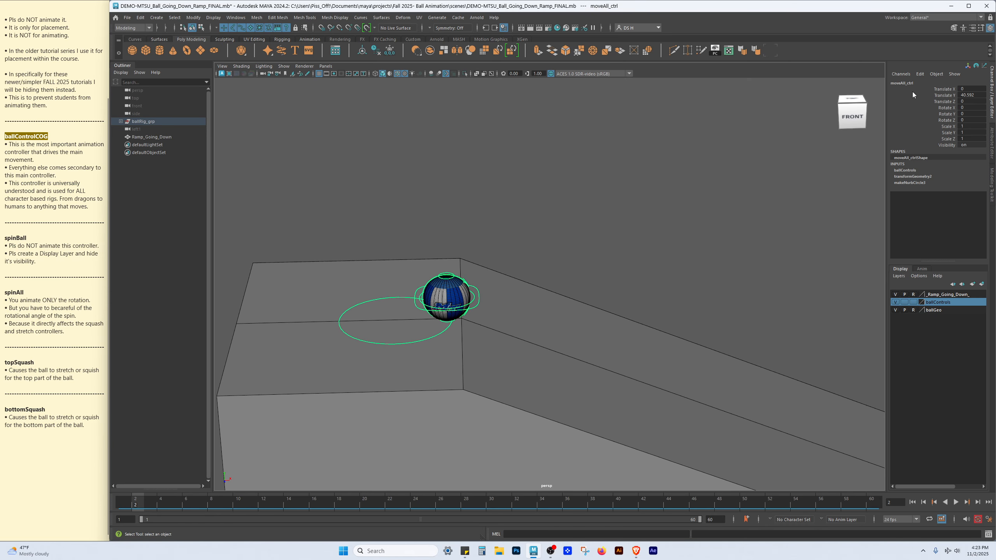
left_click(994, 82)
Select the ballControlCOG controller and play the ramp animation from the first frame, stopping playback
key("w")
left_click(543, 284)
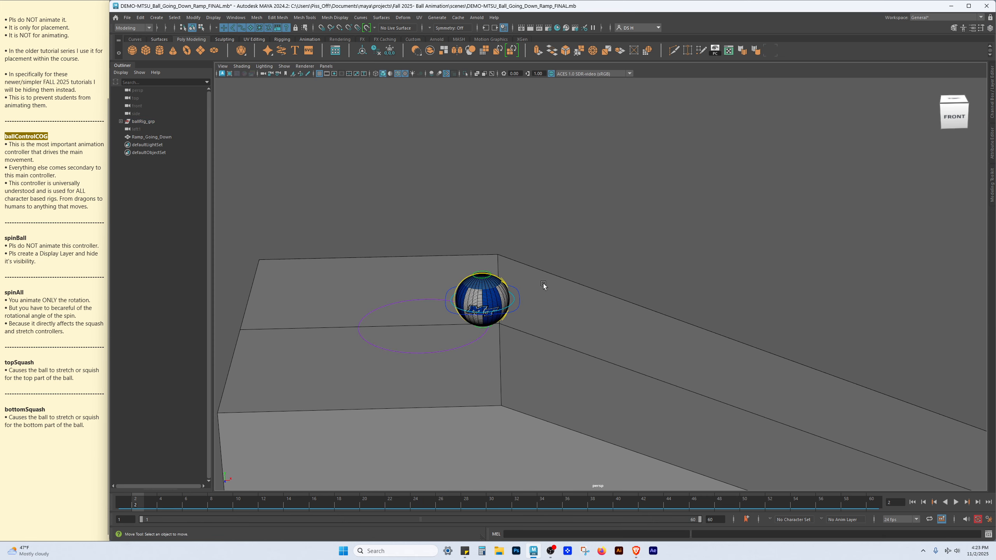
left_click(513, 287)
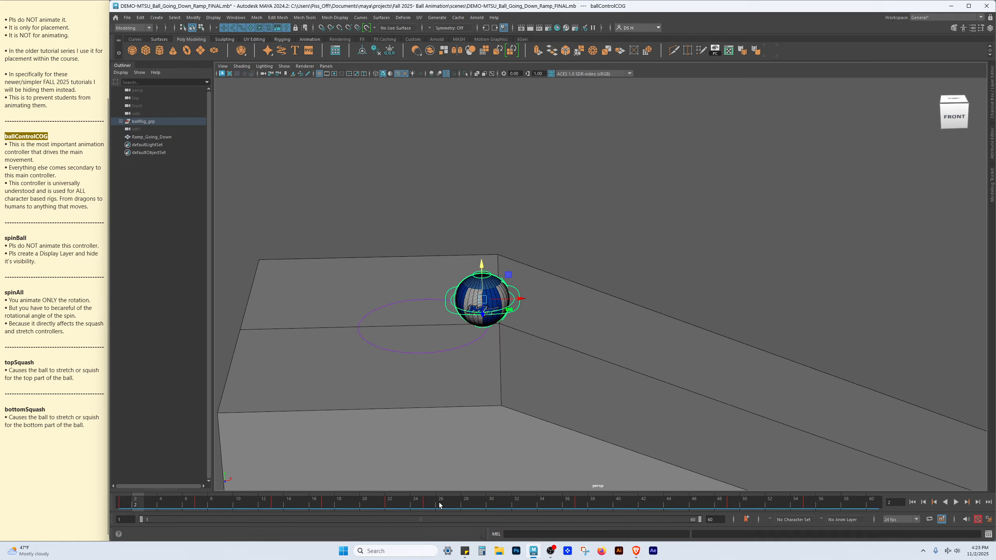
left_click(118, 506)
left_click_drag(734, 423, 559, 324, "alt")
key("alt+v")
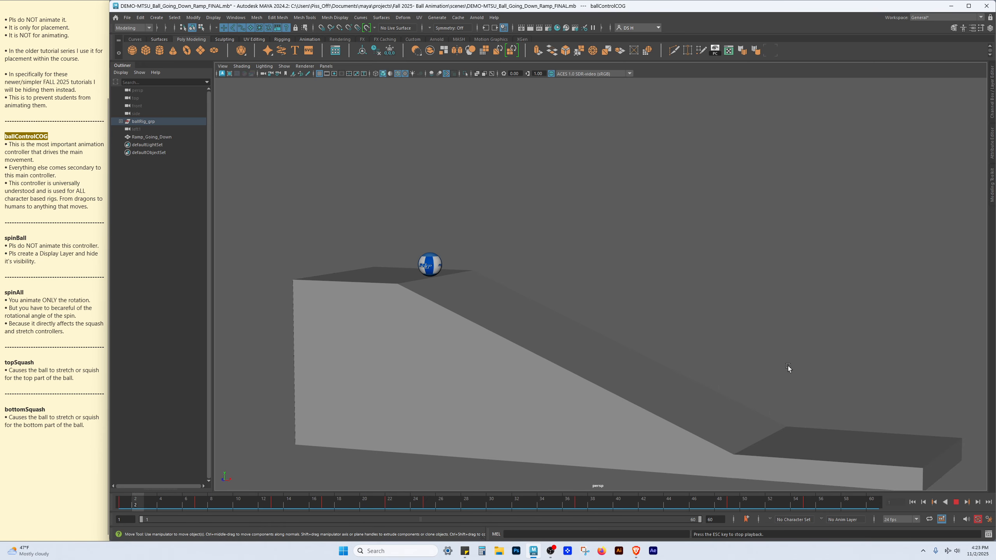
key("Escape")
key("f")
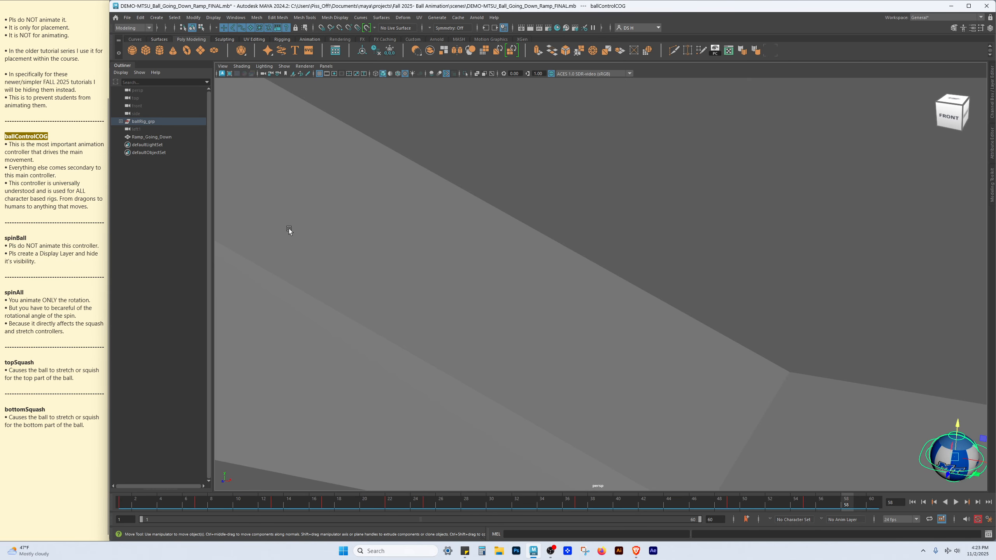
Inspect the COG controller's channels and examine the ball resting at the bottom of the ramp
left_click(991, 80)
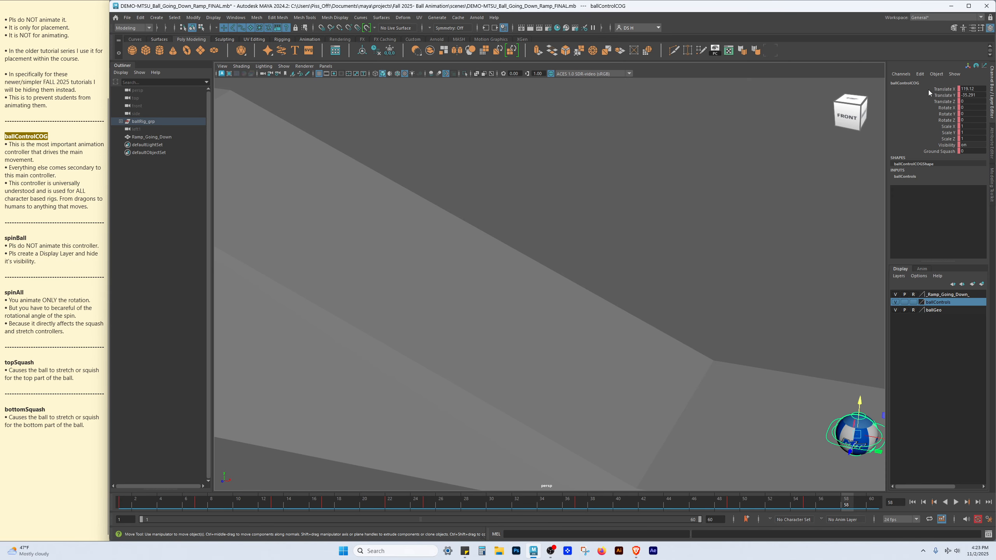
scroll(683, 288, "down", 8)
left_click_drag(719, 355, 732, 337, "alt")
scroll(732, 337, "up", 4)
middle_click_drag(751, 349, 614, 298, "alt")
right_click_drag(614, 298, 744, 267, "alt")
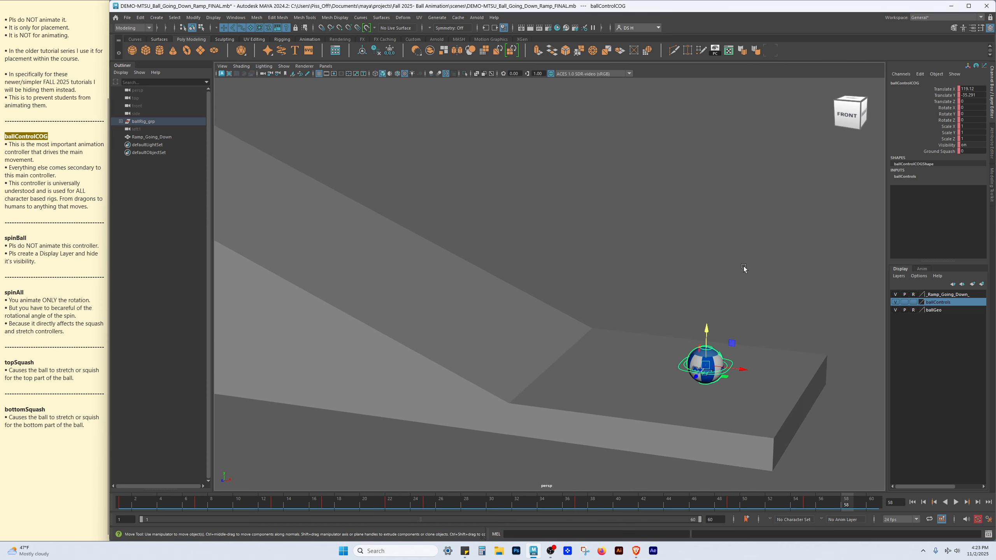
middle_click_drag(744, 267, 643, 208, "alt")
right_click_drag(644, 208, 775, 312, "alt")
left_click(775, 312)
middle_click_drag(621, 274, 505, 203, "alt")
right_click_drag(505, 202, 710, 319, "alt")
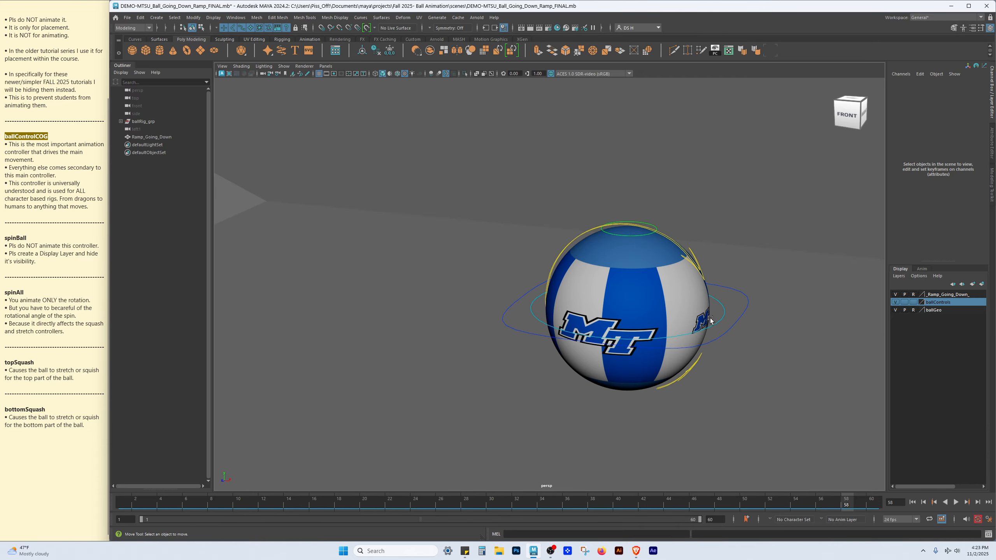
Rotate the spinAll controller and undo the rotation
left_click(723, 311)
key("e")
middle_click_drag(692, 297, 609, 198)
key("ctrl+z")
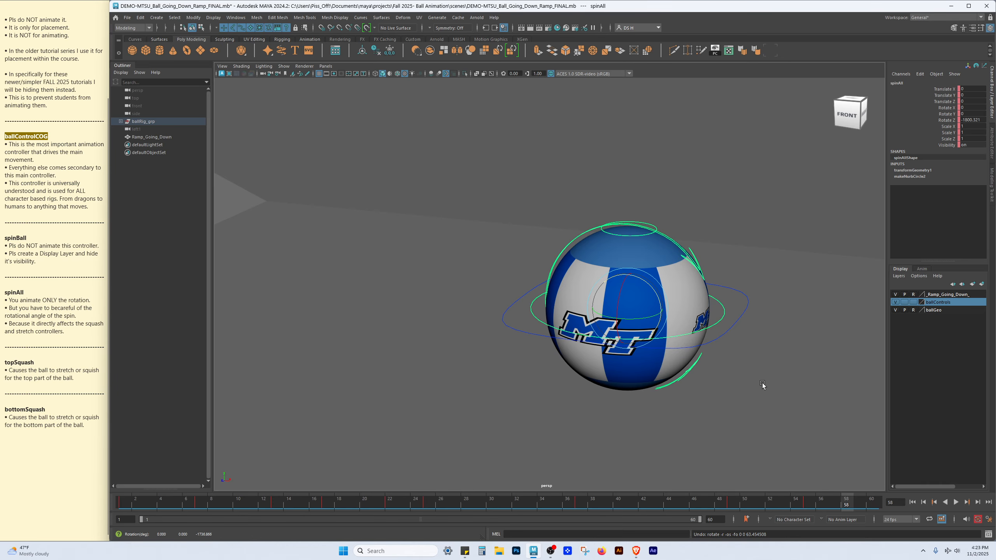
Reselect the ballControlCOG controller with the Move tool and frame the ball near the ramp's end
left_click(747, 291)
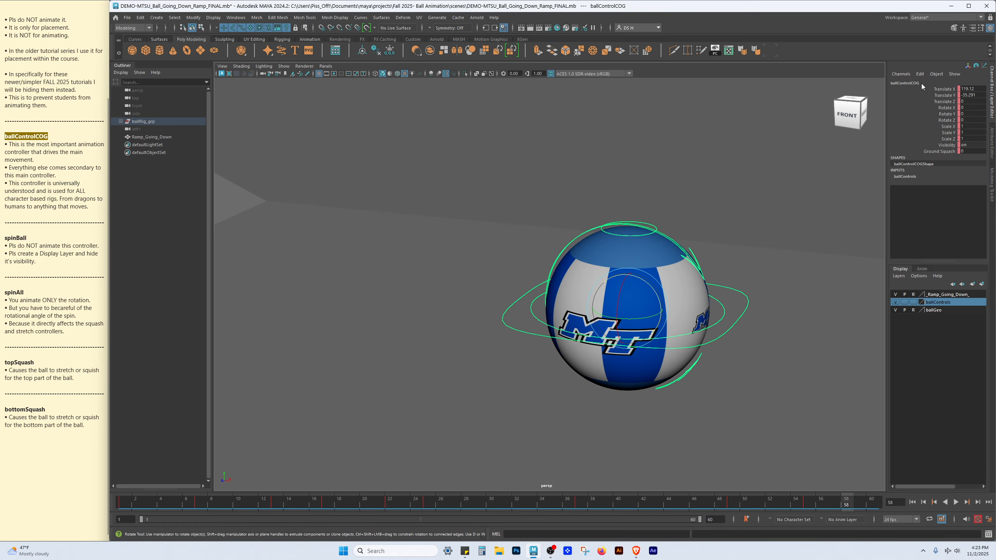
key("w")
scroll(486, 348, "down", 5)
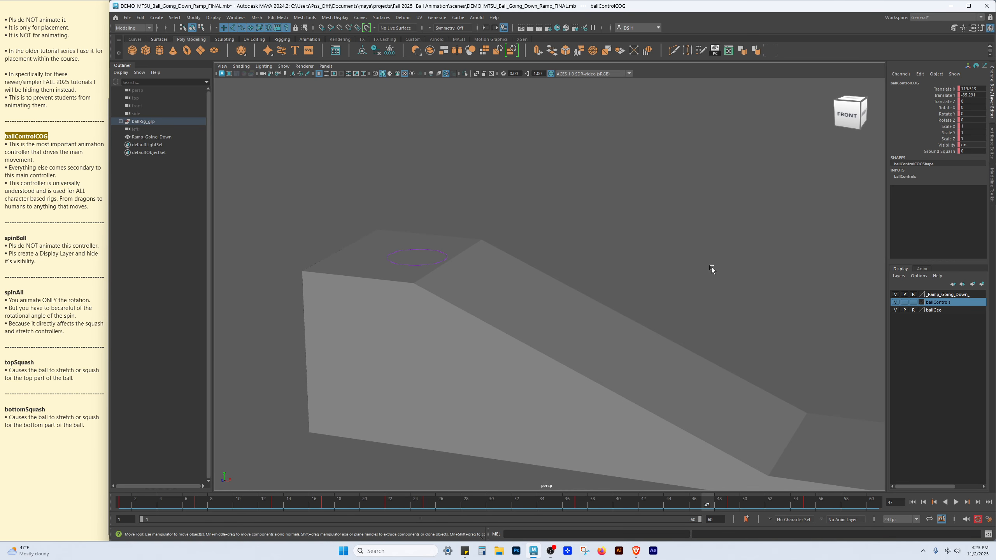
left_click(425, 267)
scroll(470, 300, "up", 3)
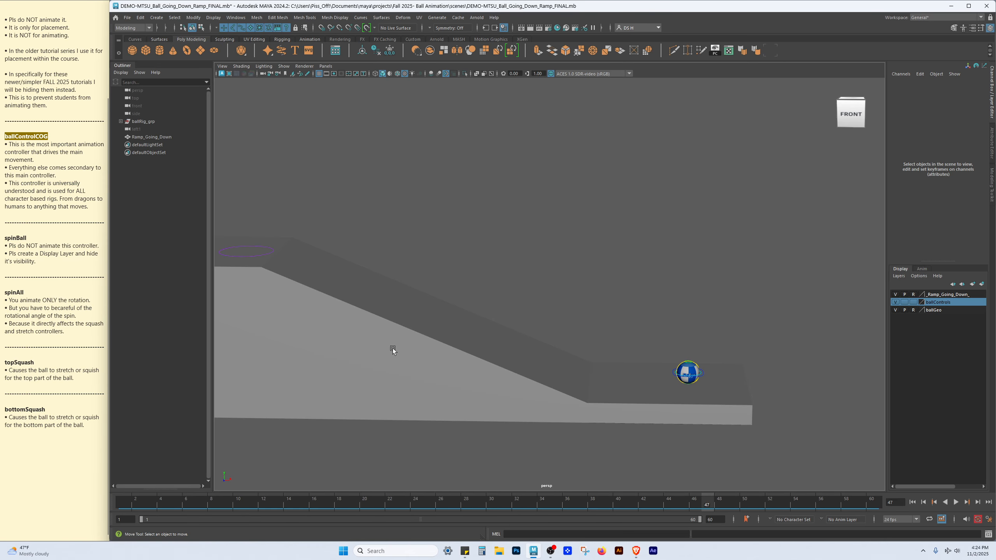
middle_click_drag(689, 312, 565, 226, "alt")
right_click_drag(565, 226, 713, 342, "alt")
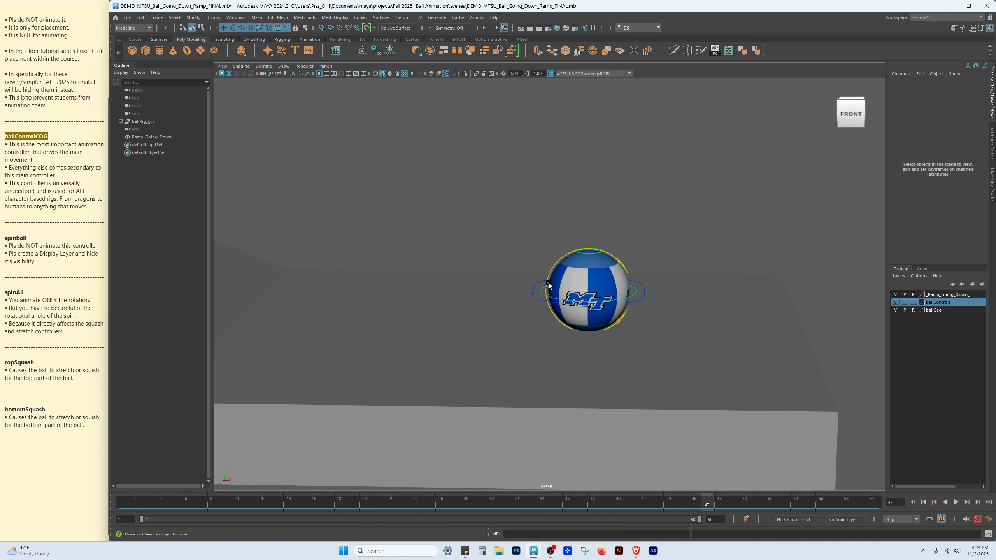
left_click(643, 281)
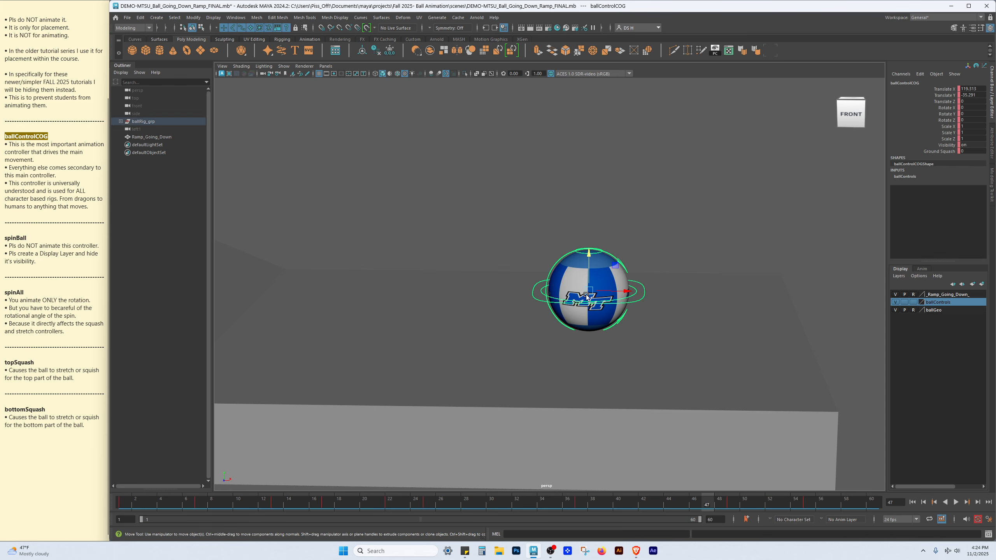
key("f")
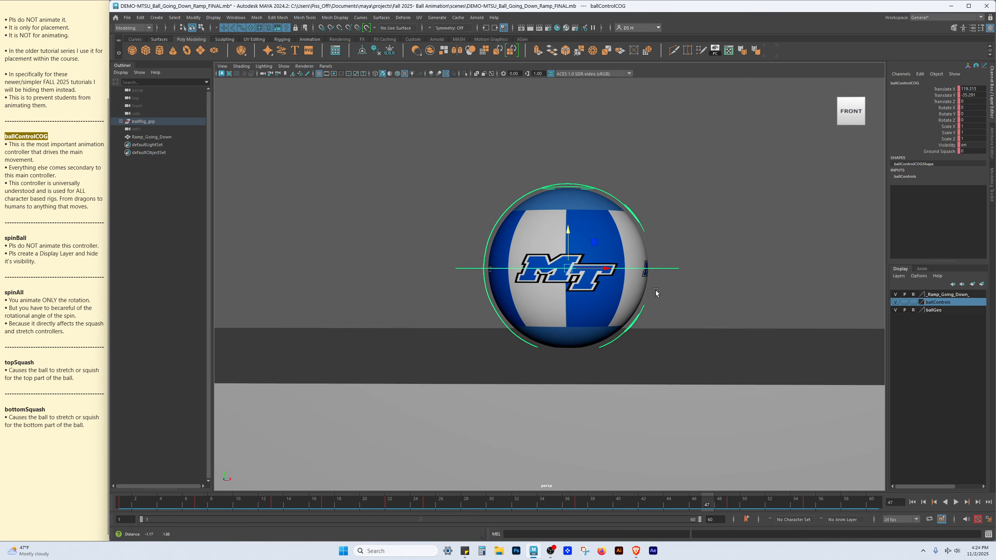
Examine the ball's logo up close, then clear the selection
scroll(616, 271, "up", 2)
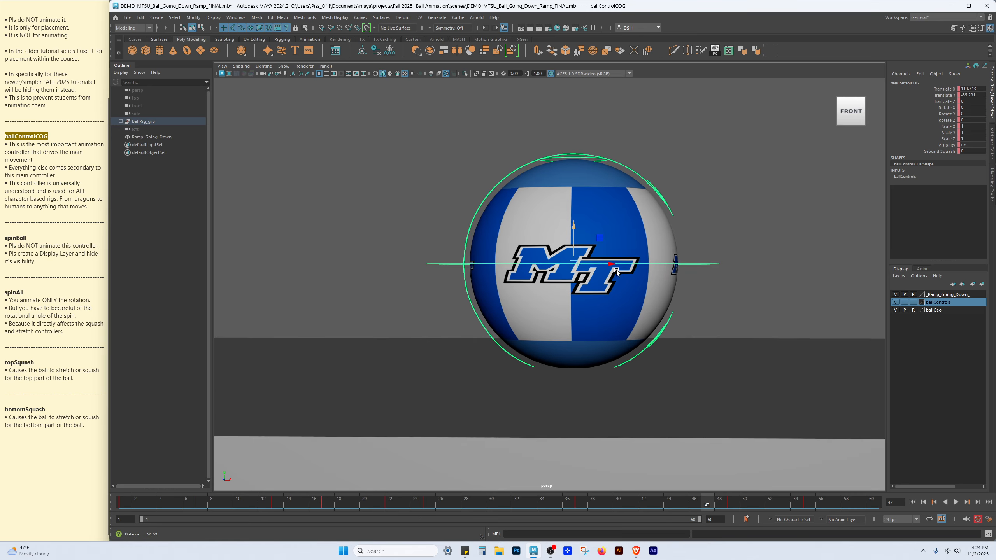
scroll(616, 271, "up", 1)
key("q")
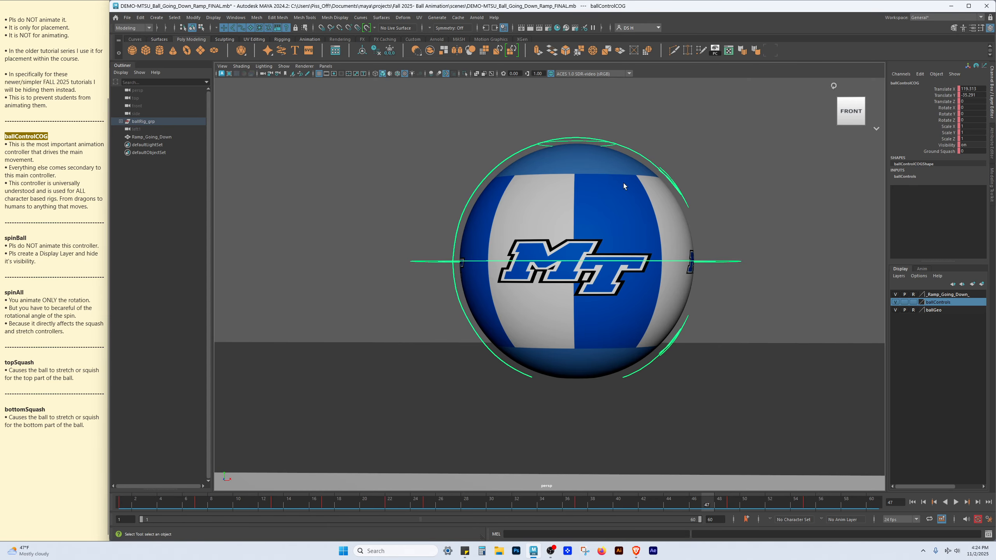
scroll(592, 253, "up", 3)
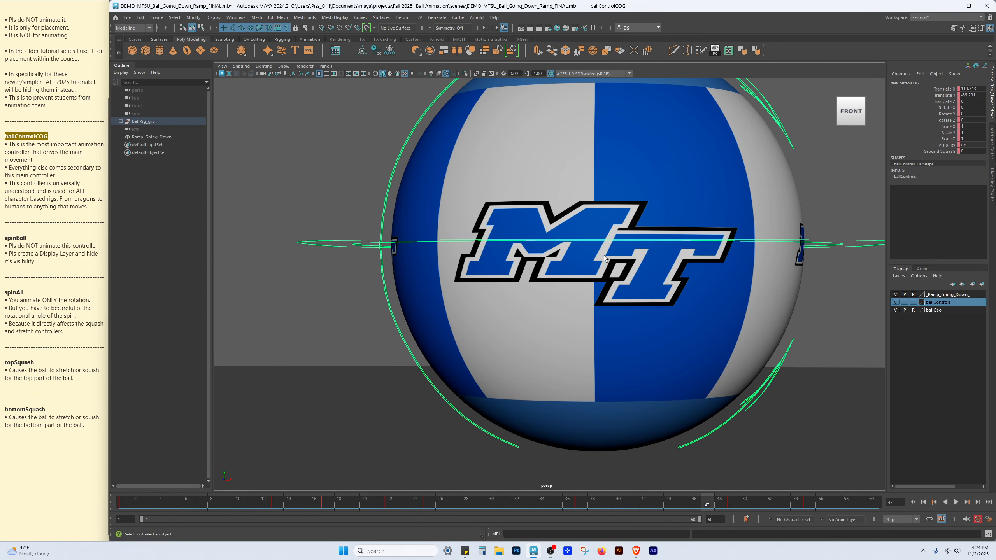
left_click_drag(635, 199, 562, 271, "alt")
scroll(602, 285, "down", 2)
scroll(602, 286, "down", 2)
key("w")
scroll(450, 325, "down", 5)
left_click(449, 325)
Open the scene FALL_2025_MTSU_Ball_Rig.mb from the scenes folder
left_click(130, 18)
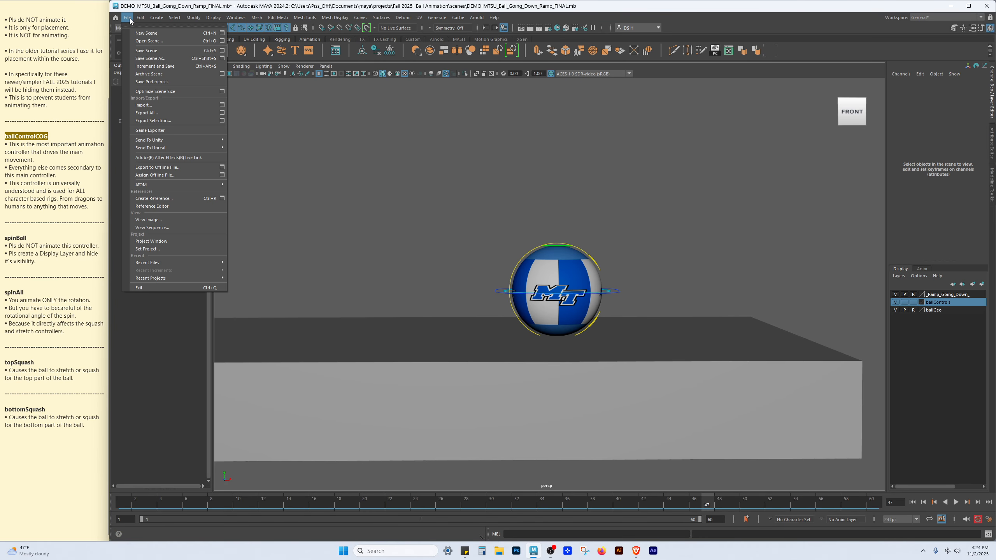
left_click(140, 41)
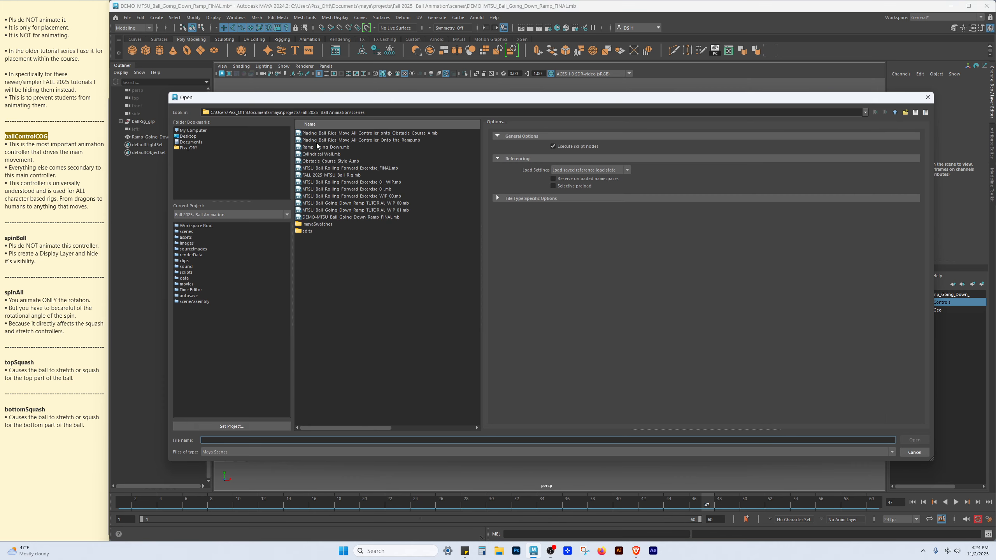
double_click(331, 175)
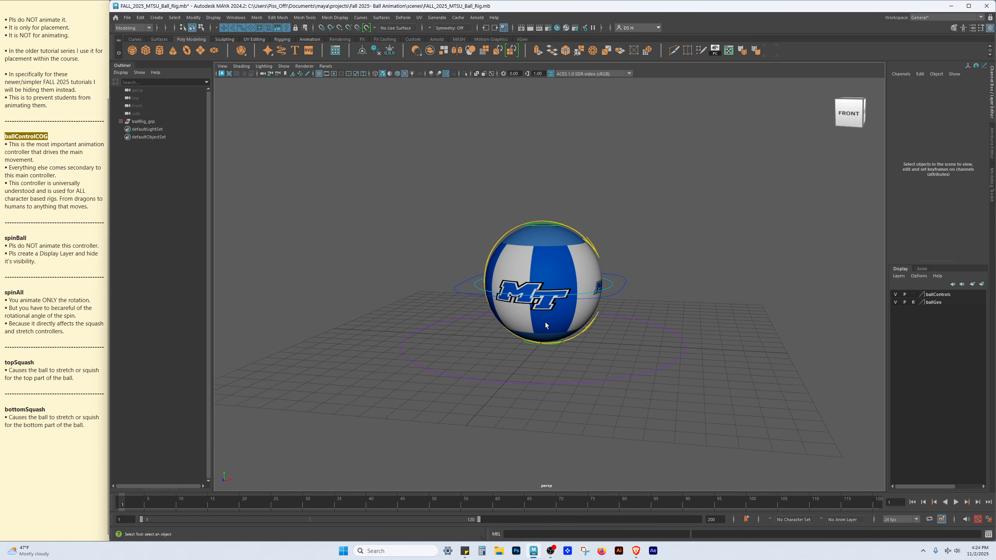
Select the spinBall controller and highlight both spinBall notes about not animating it and hiding it on a display layer
left_click(62, 307)
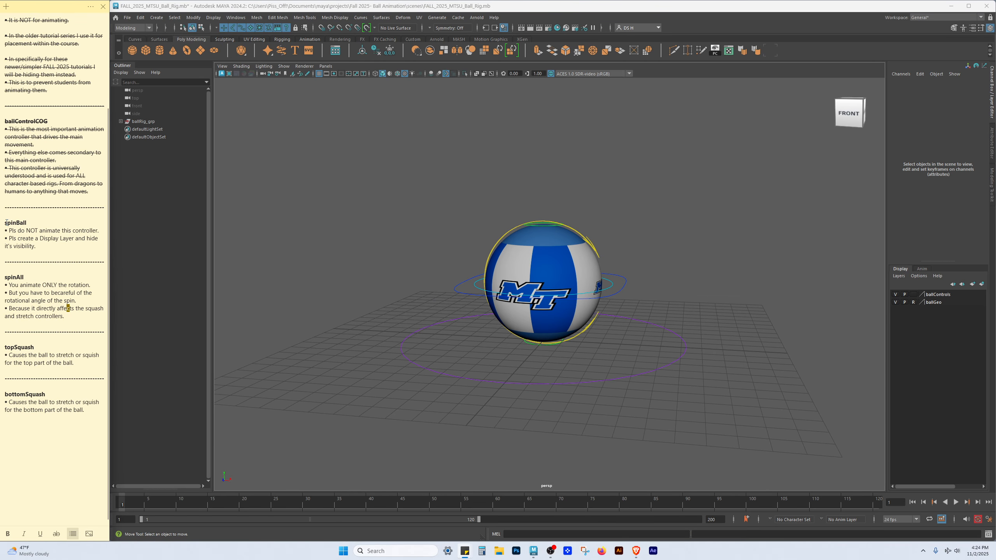
left_click_drag(636, 240, 565, 228, "alt")
scroll(565, 228, "up", 3)
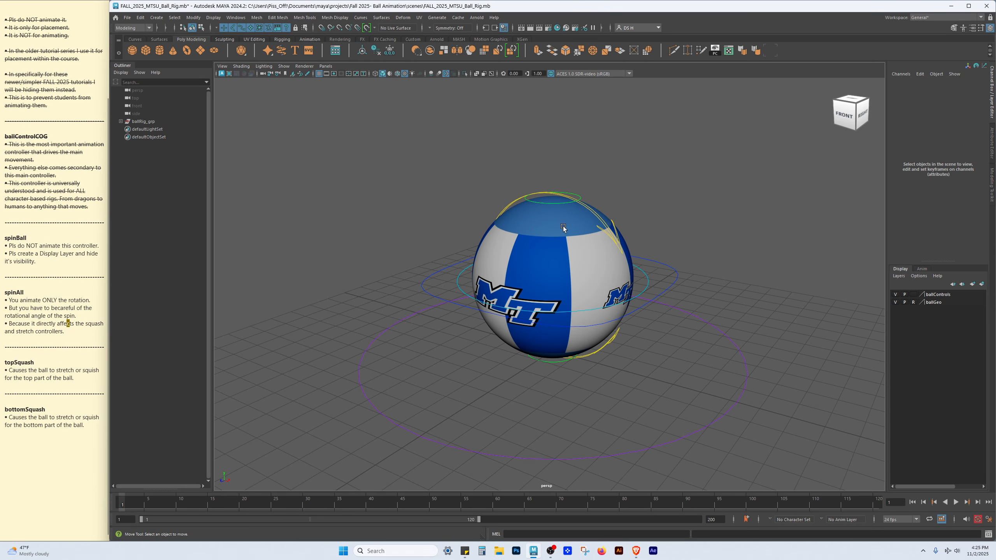
left_click(607, 235)
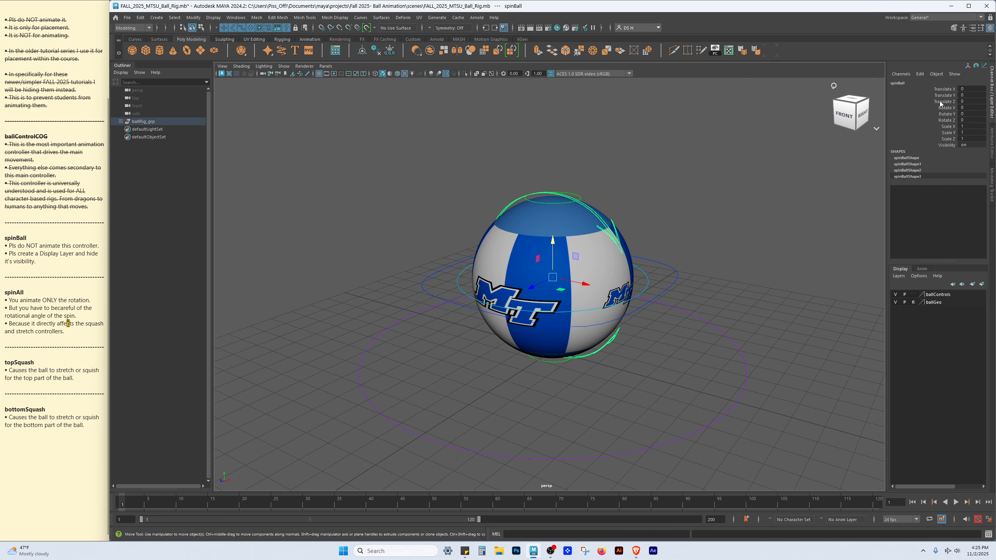
scroll(682, 210, "up", 2)
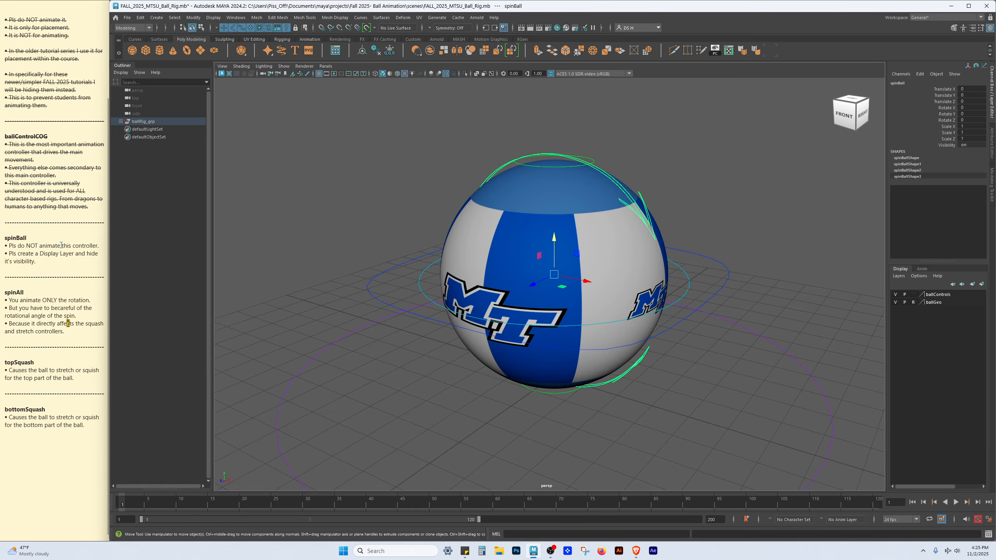
triple_click(76, 246)
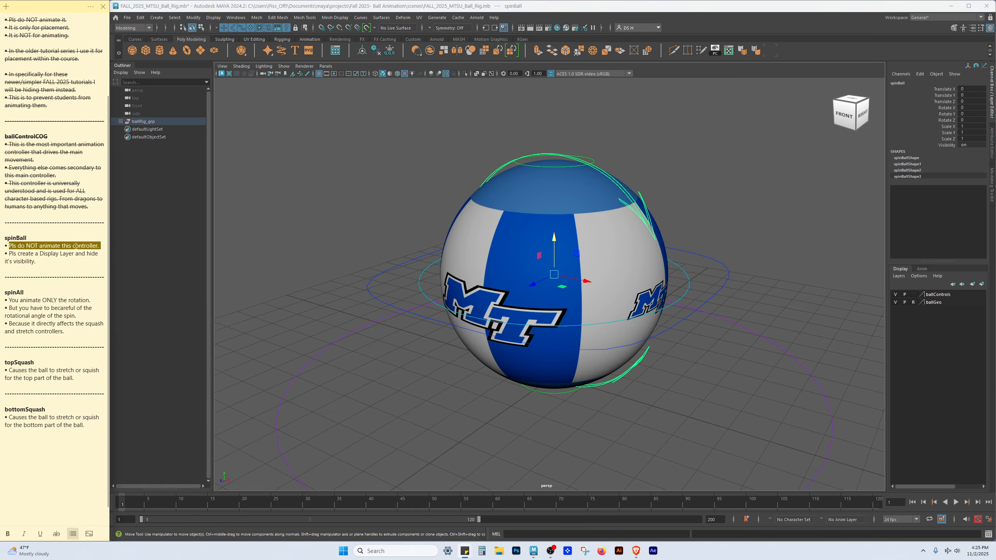
triple_click(27, 255)
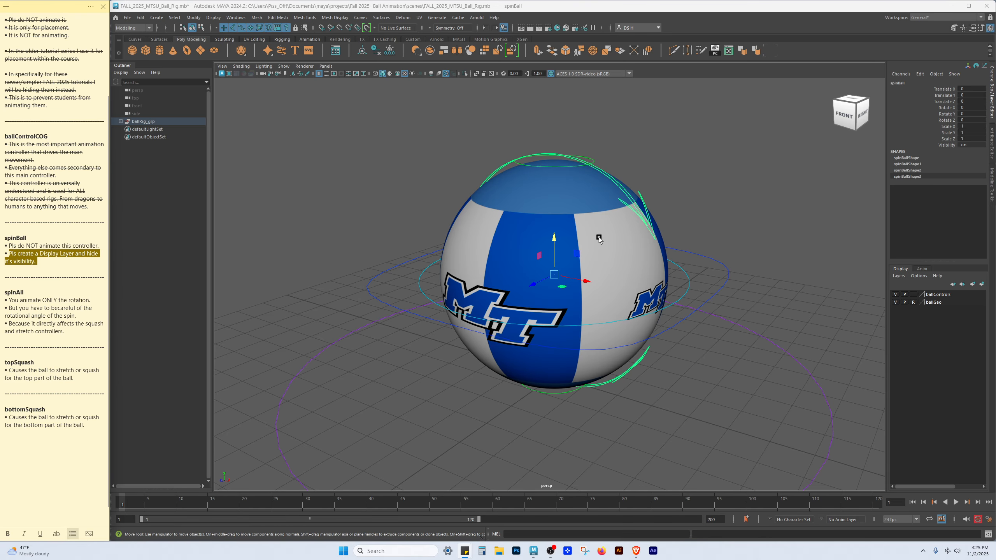
Examine the spinBall controller's curves around the ball from several angles
left_click(695, 185)
left_click(636, 208)
left_click(712, 209)
scroll(725, 190, "up", 3)
left_click_drag(728, 187, 610, 193, "alt")
left_click_drag(727, 271, 720, 223, "alt")
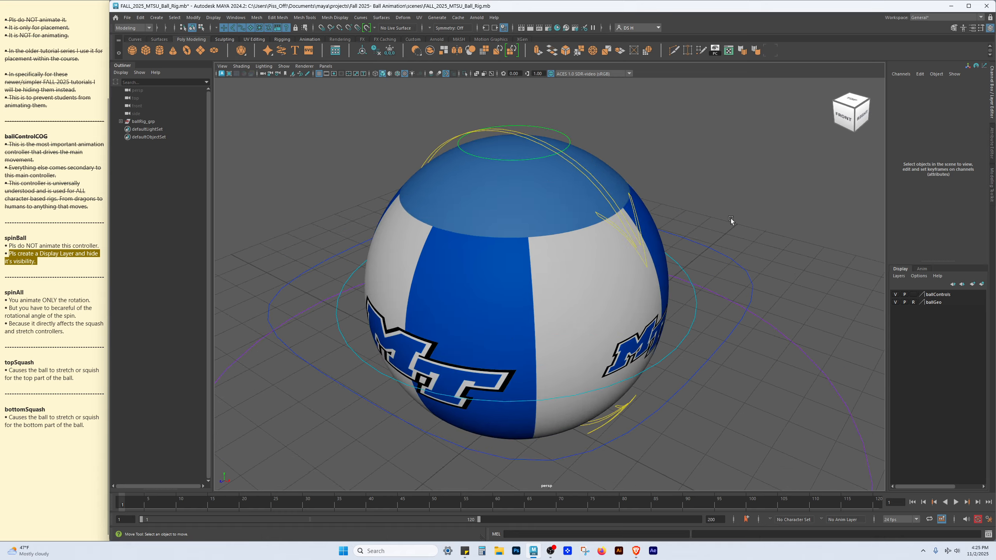
right_click_drag(720, 223, 633, 226, "alt")
left_click_drag(633, 226, 651, 213, "alt")
left_click(610, 229)
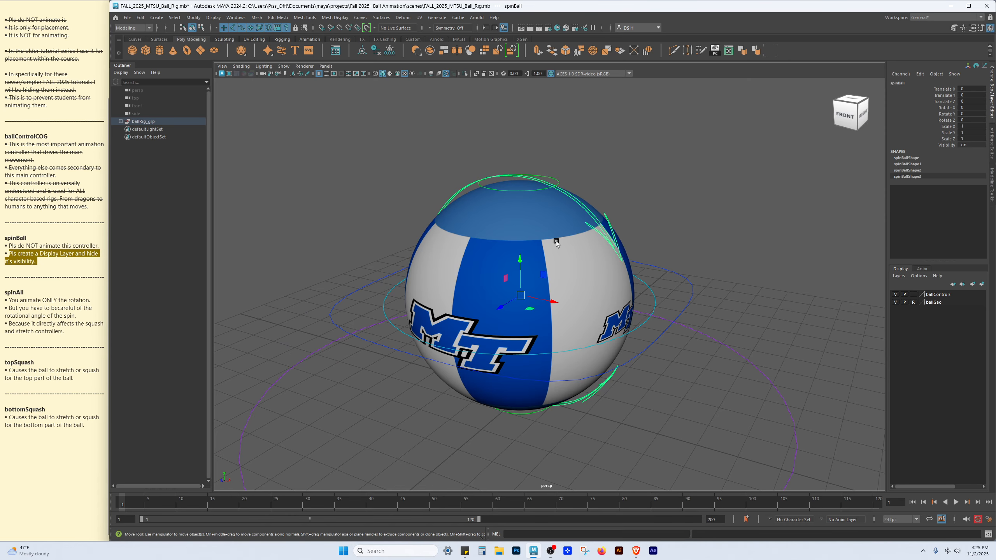
left_click_drag(665, 267, 628, 222, "alt")
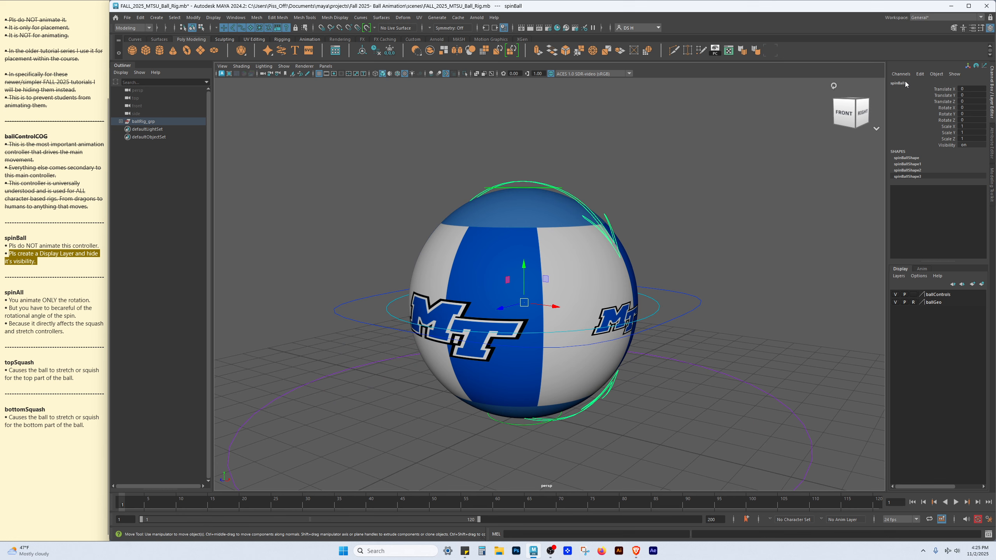
left_click(652, 236)
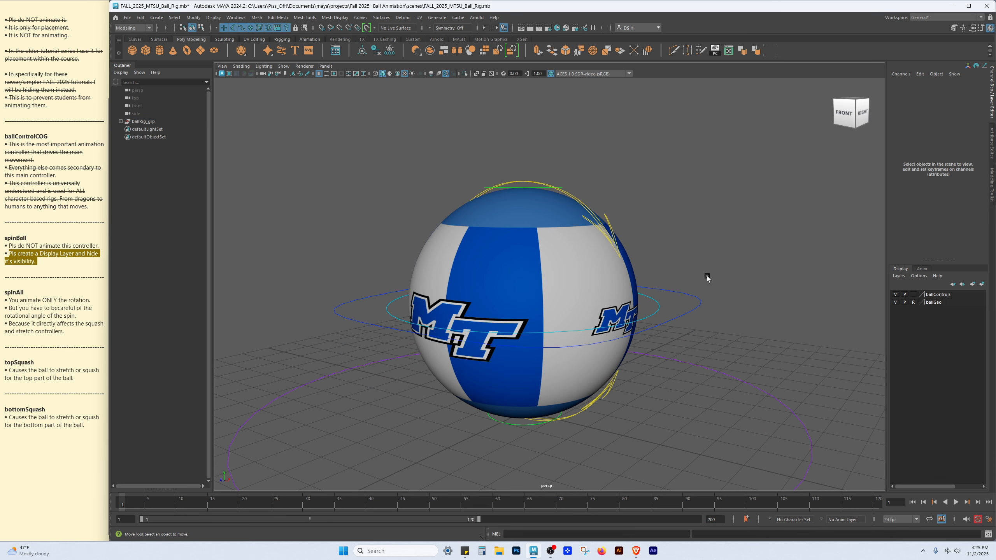
left_click(616, 247)
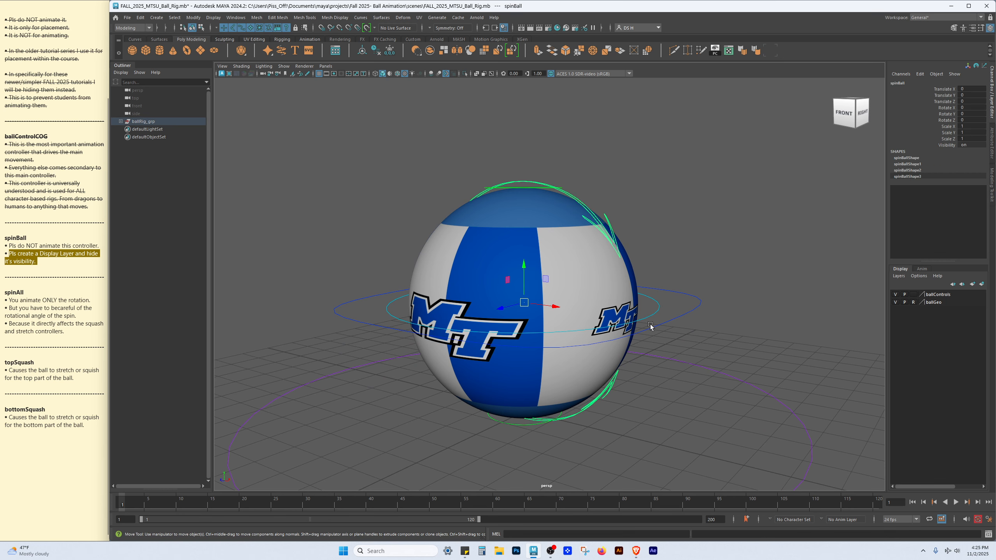
Frame the ball and expand the ballRig_grp hierarchy in the Outliner
left_click_drag(594, 315, 645, 306, "alt")
left_click_drag(698, 224, 717, 246, "alt")
scroll(717, 245, "down", 2)
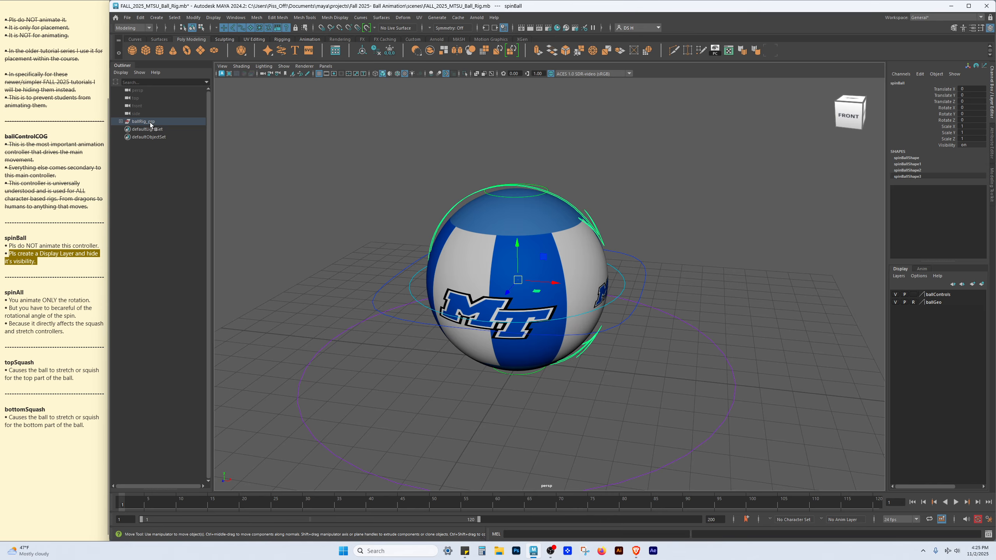
key("f")
left_click(182, 283)
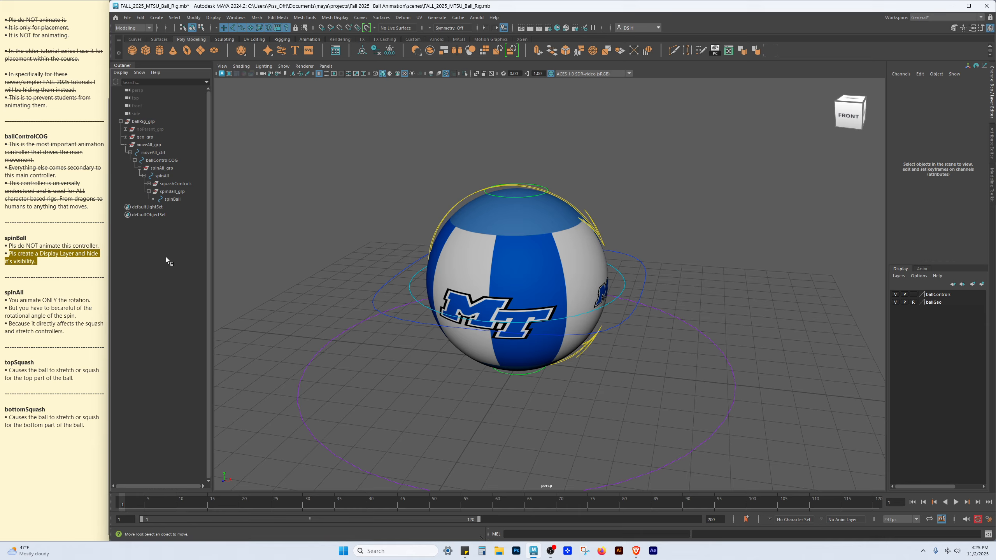
Select the spinBall_grp in the Outliner and add it to a new display layer
left_click(174, 192)
left_click(150, 191)
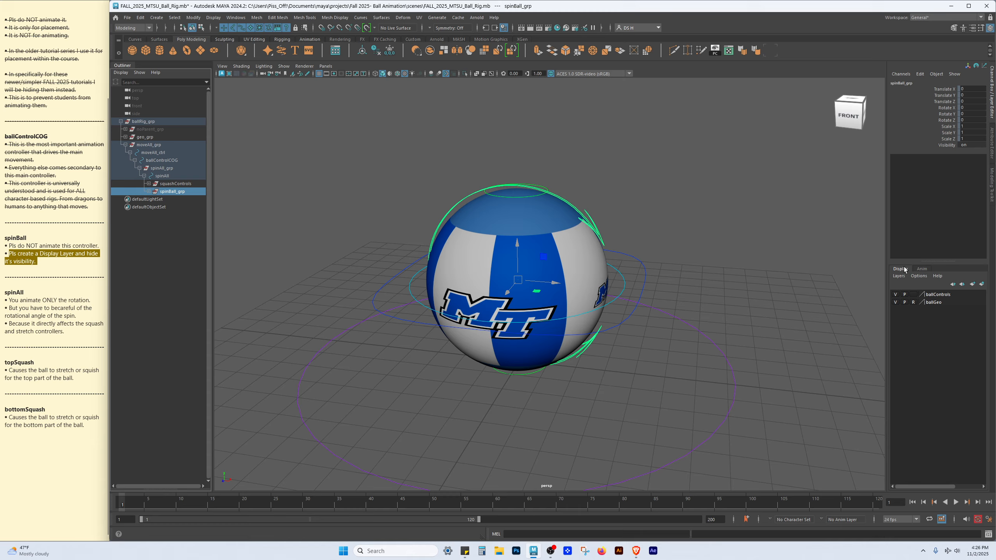
left_click(982, 284)
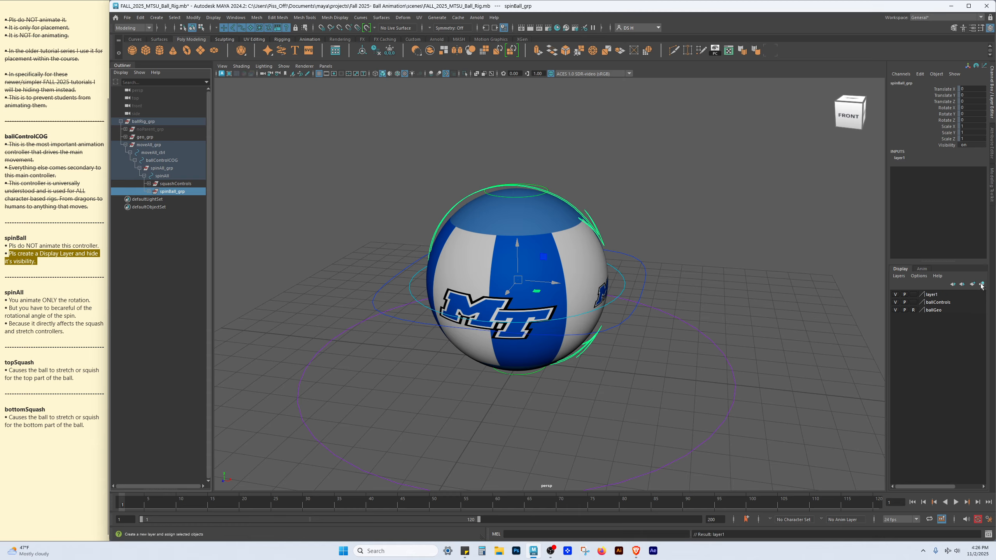
Hide the new display layer and rename it _spinBall_grp_
left_click(896, 295)
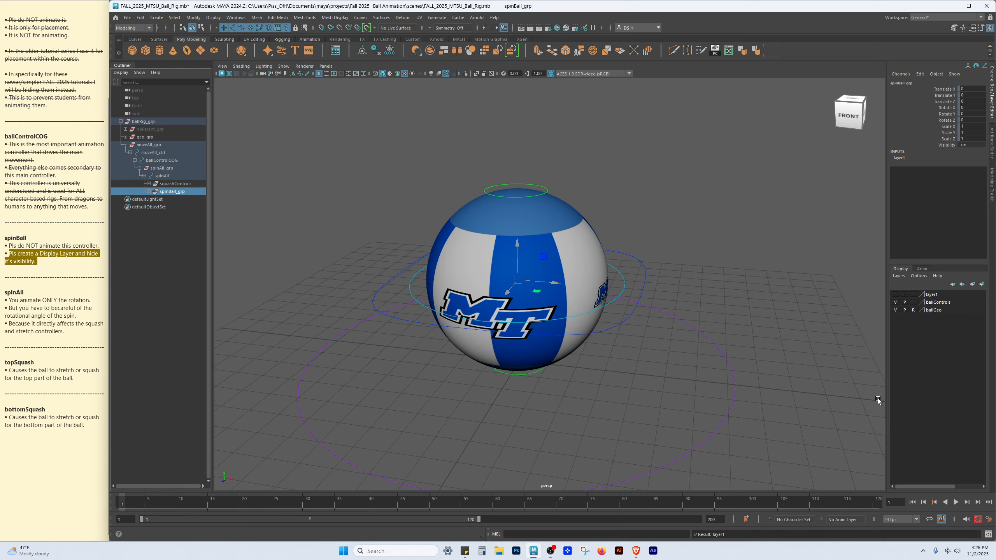
double_click(949, 294)
left_click_drag(401, 201, 309, 195)
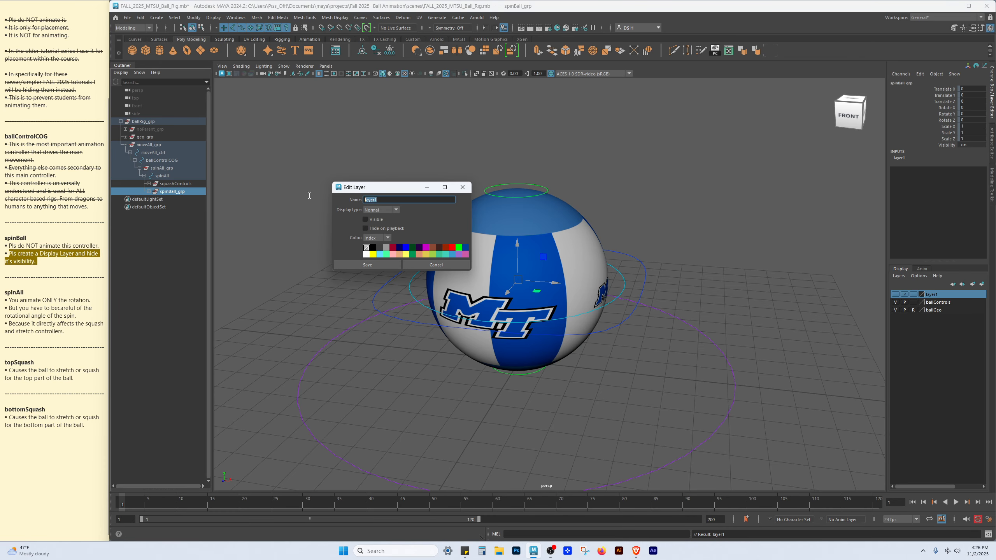
key("BackSpace")
left_click(367, 265)
left_click(813, 225)
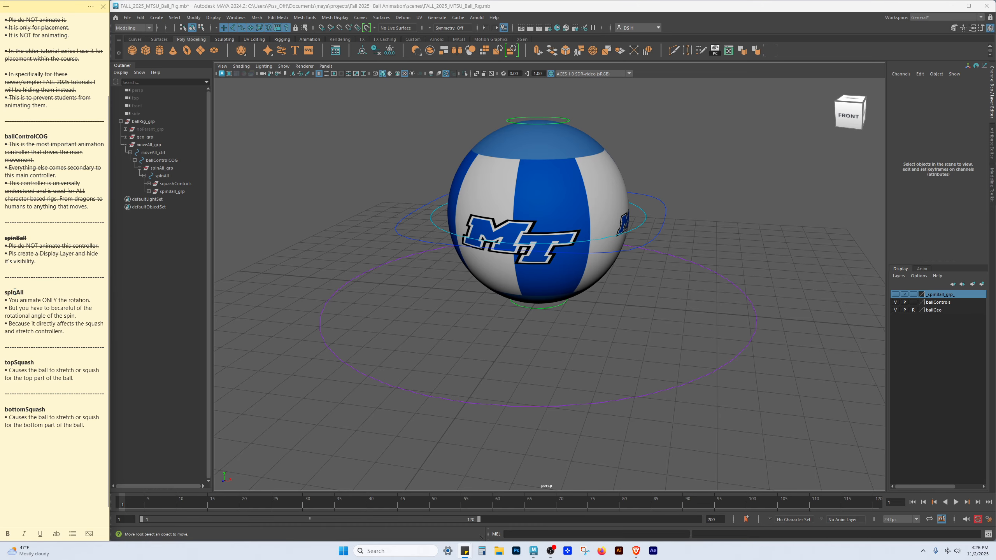
Select the spinAll controller and test-rotate the ball with it, undoing each rotation
middle_click_drag(606, 163, 598, 223, "alt")
left_click_drag(597, 224, 583, 228, "alt")
right_click_drag(583, 228, 643, 259, "alt")
middle_click_drag(742, 296, 589, 309, "alt")
right_click_drag(588, 308, 676, 289, "alt")
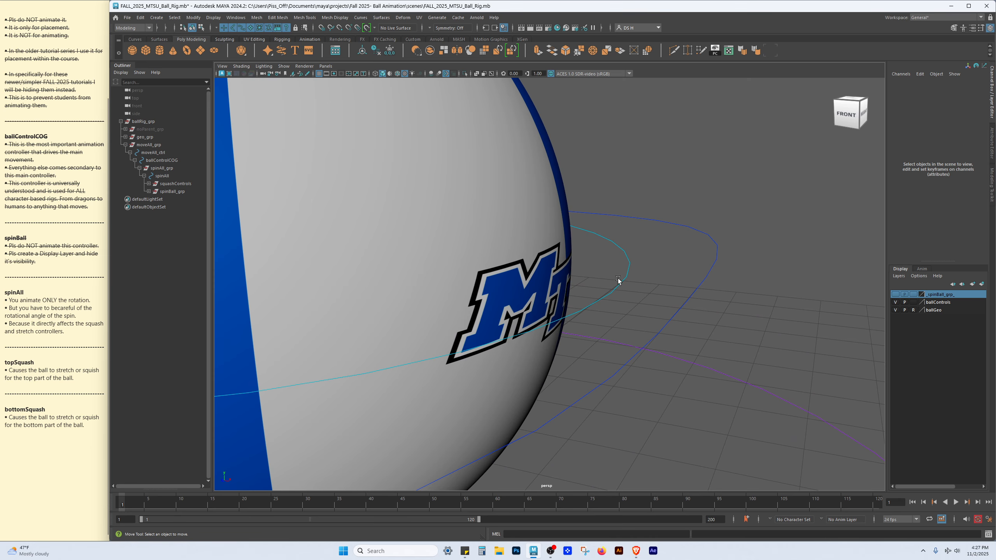
left_click_drag(613, 260, 649, 278)
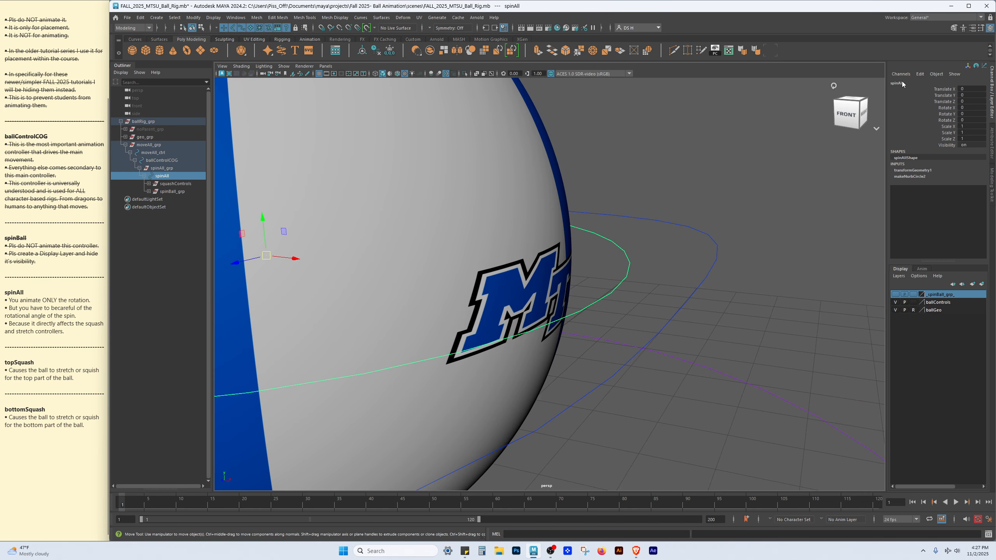
key("f")
key("e")
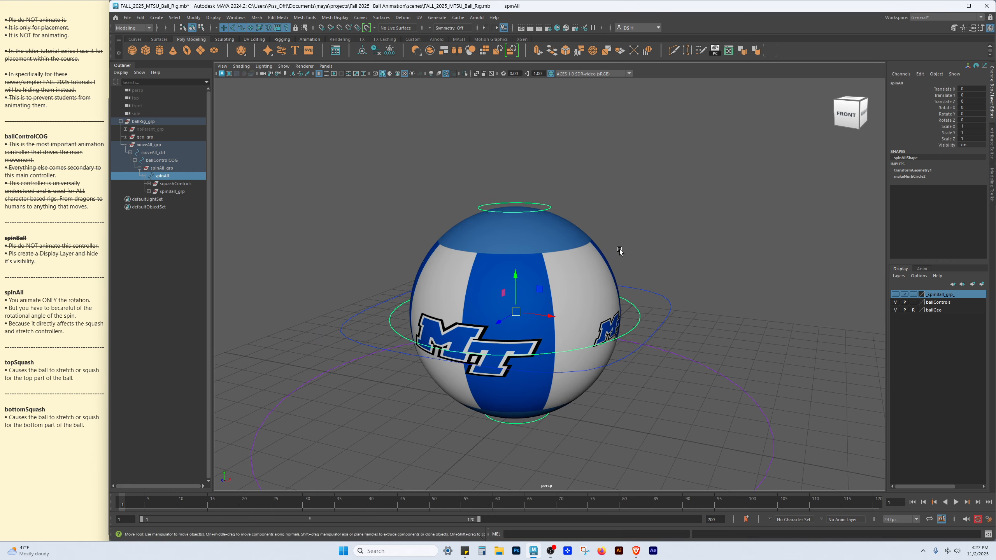
left_click_drag(536, 291, 531, 328)
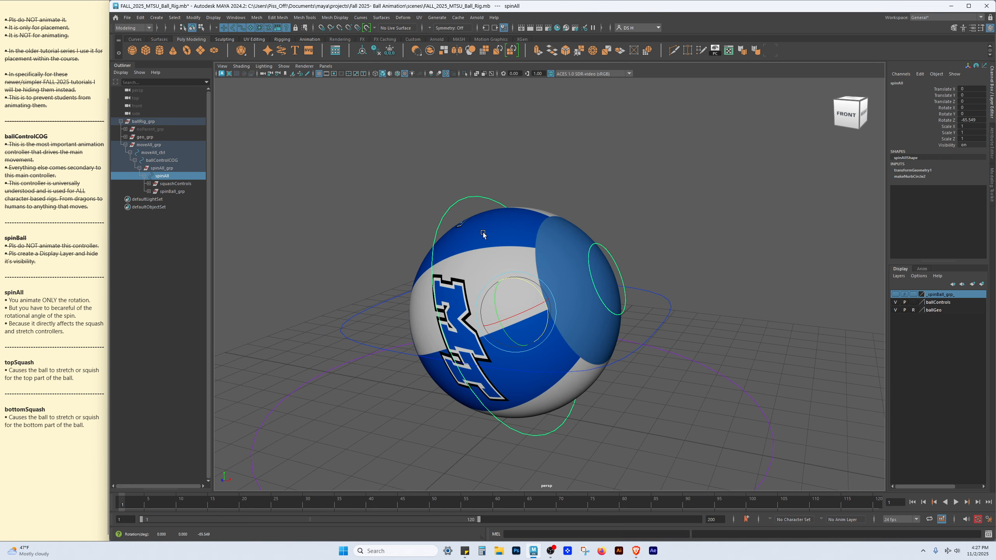
left_click_drag(448, 329, 536, 334, "alt")
key("ctrl+z")
left_click_drag(539, 215, 498, 364, "alt")
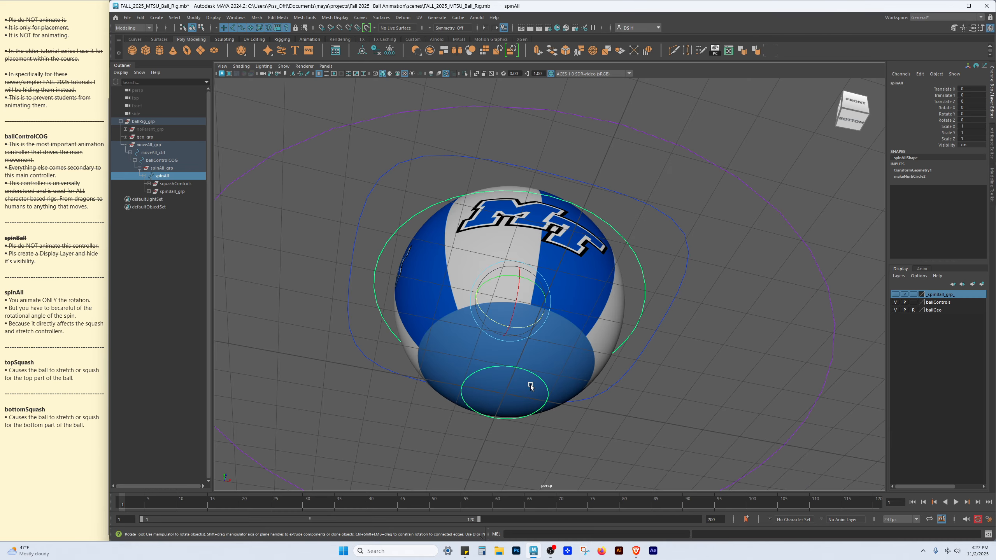
left_click_drag(626, 358, 632, 393, "alt")
scroll(627, 392, "down", 3)
left_click_drag(542, 278, 586, 409)
key("ctrl+z")
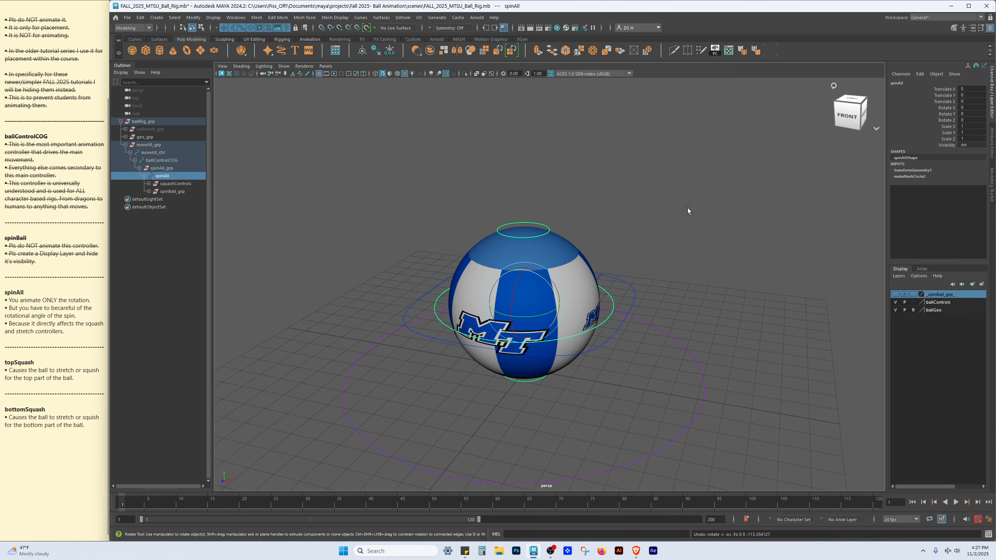
key("w")
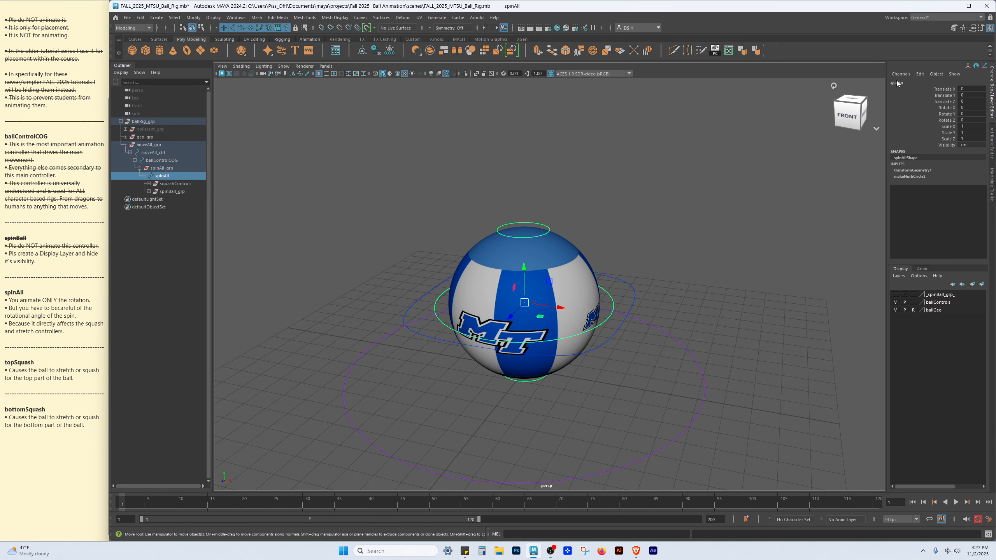
scroll(549, 173, "up", 4)
key("e")
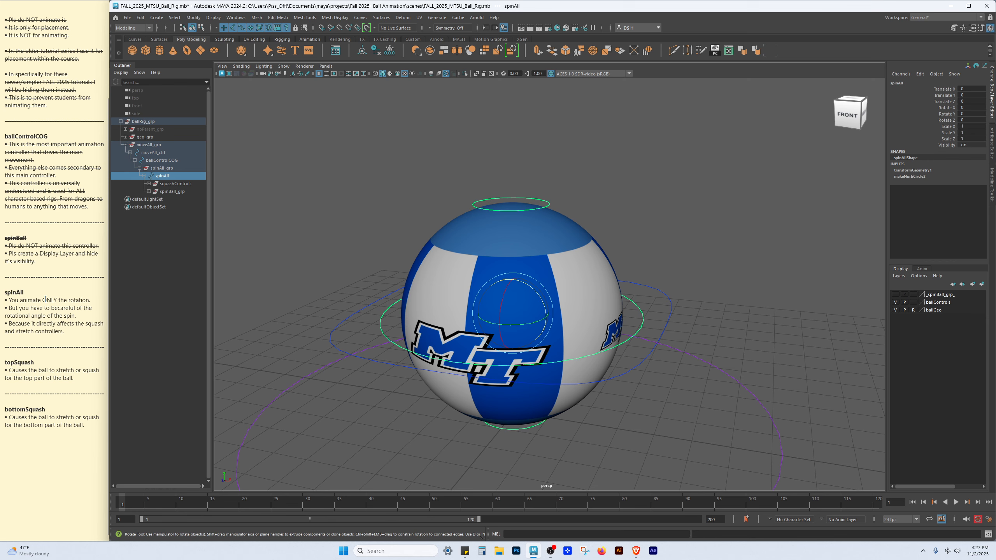
Try rotating the ball with spinAll once more and undo the rotation
left_click(3, 290)
left_click_drag(69, 331, 3, 291)
right_click_drag(625, 241, 620, 295, "alt")
left_click(45, 332)
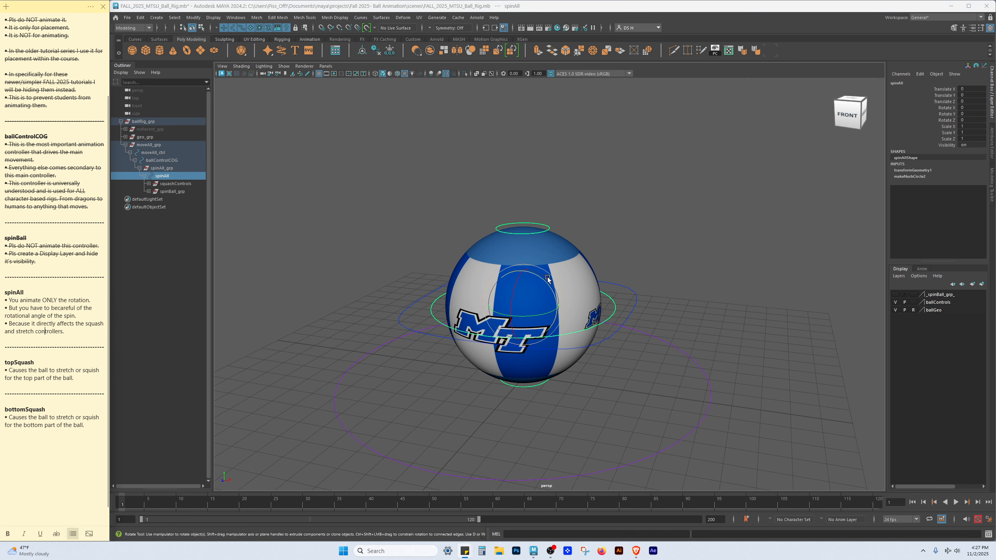
left_click_drag(583, 278, 480, 223, "alt")
key("ctrl+z")
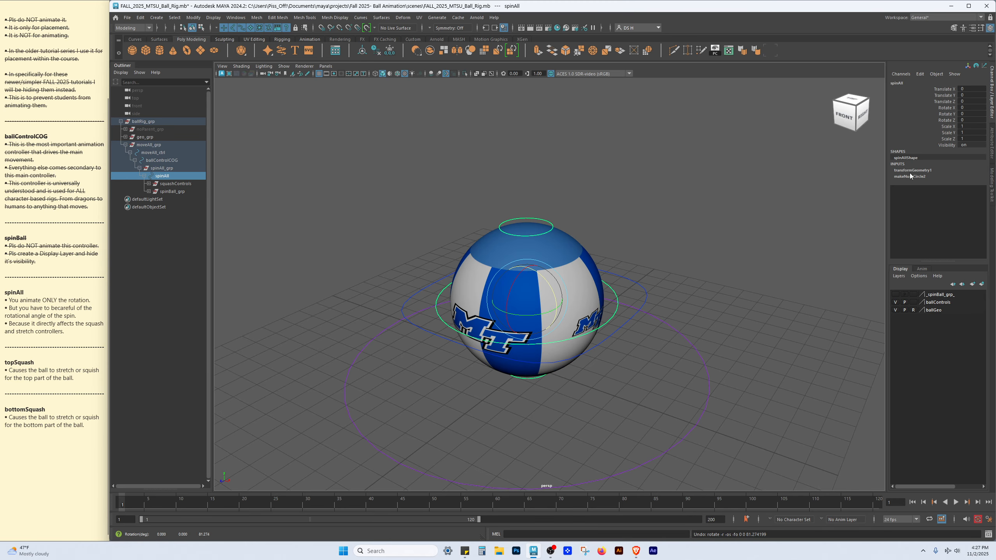
Hide the spinAll controller's Translate X, Y and Z channels
left_click_drag(944, 108, 945, 120)
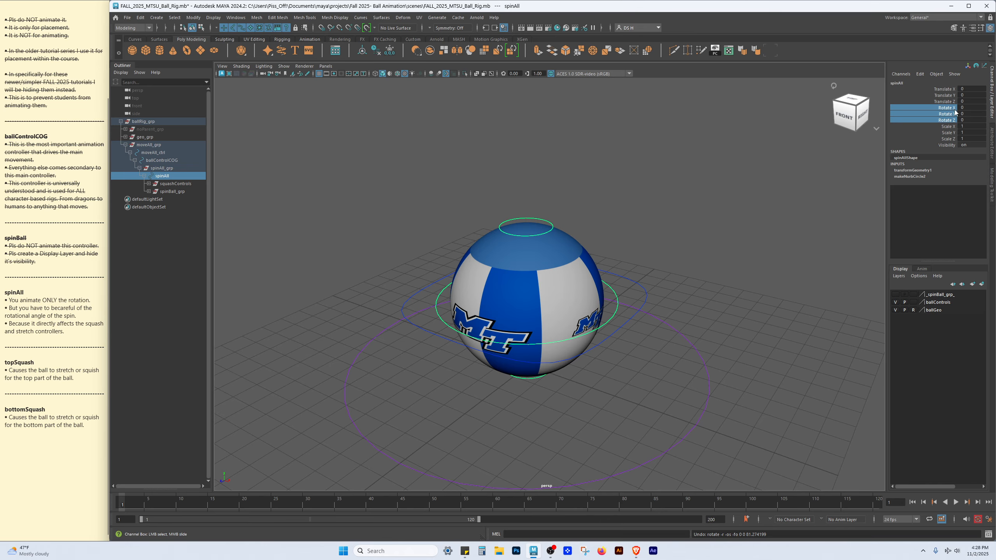
scroll(635, 373, "up", 2)
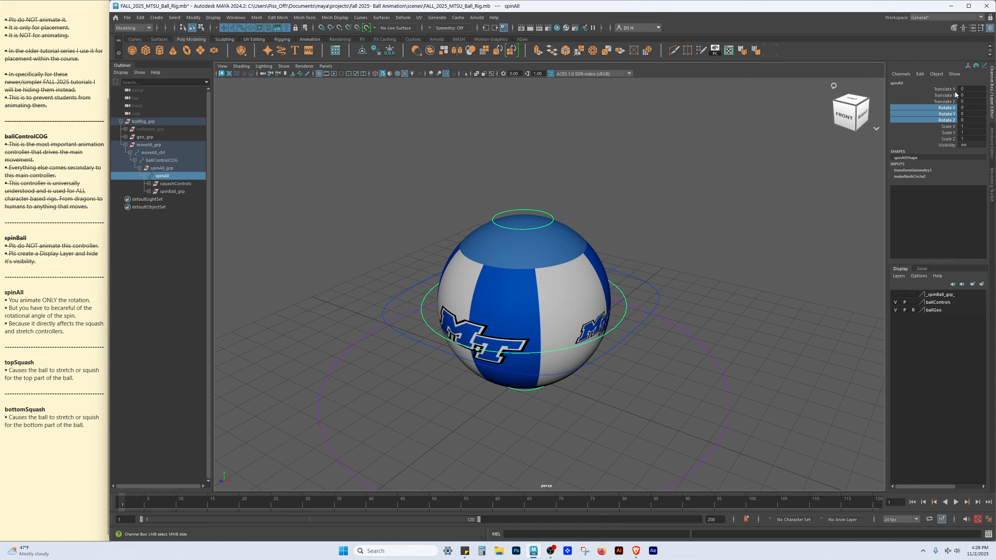
left_click_drag(953, 89, 947, 101)
left_click_drag(728, 257, 717, 228, "alt")
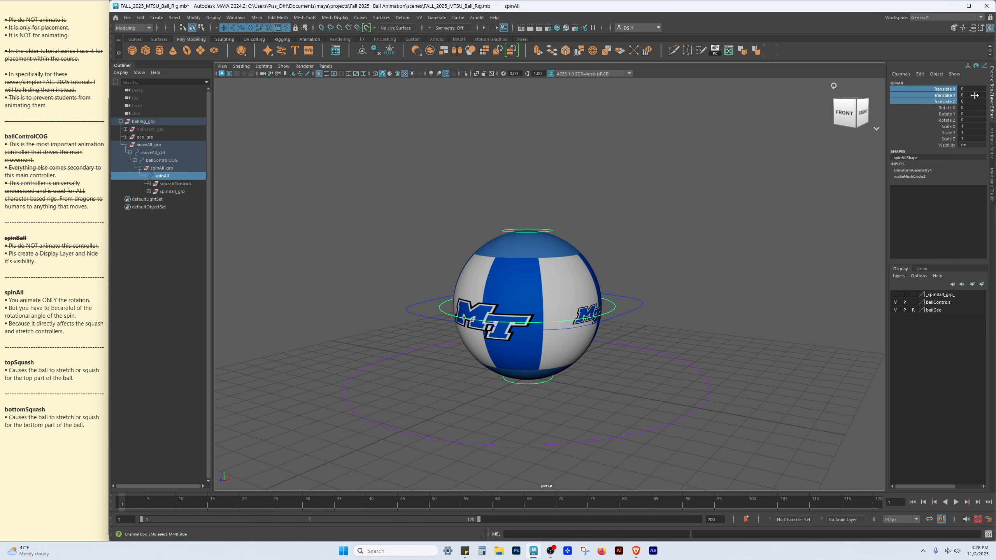
right_click(911, 95)
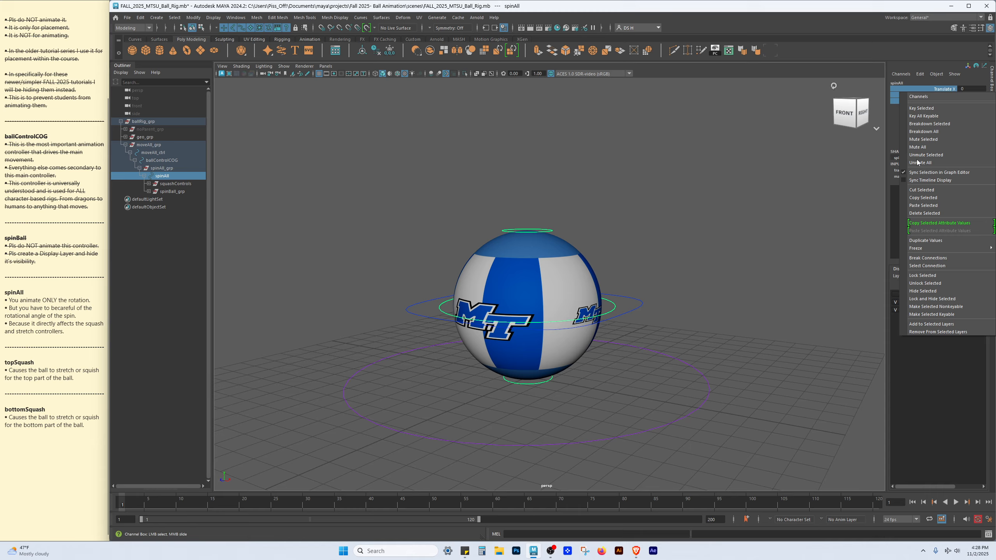
left_click(923, 291)
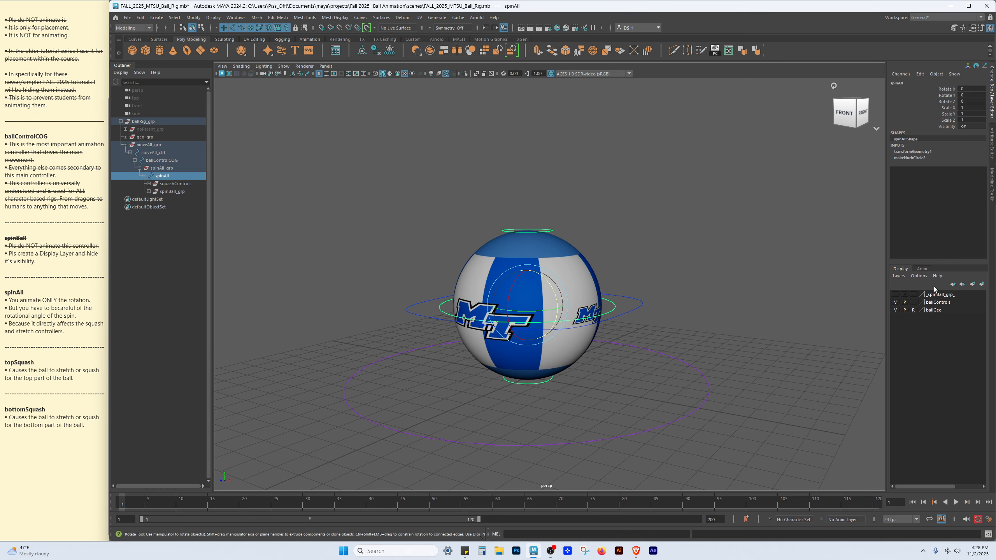
Hide the spinAll controller's Scale X, Y, Z and Visibility channels
left_click_drag(947, 110, 948, 129)
left_click(950, 108)
right_click(923, 114)
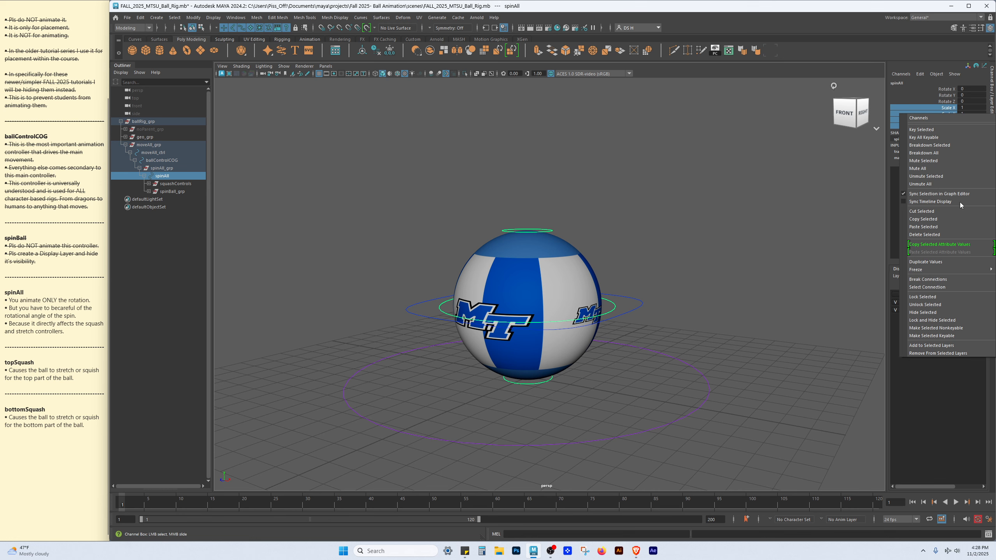
left_click(929, 314)
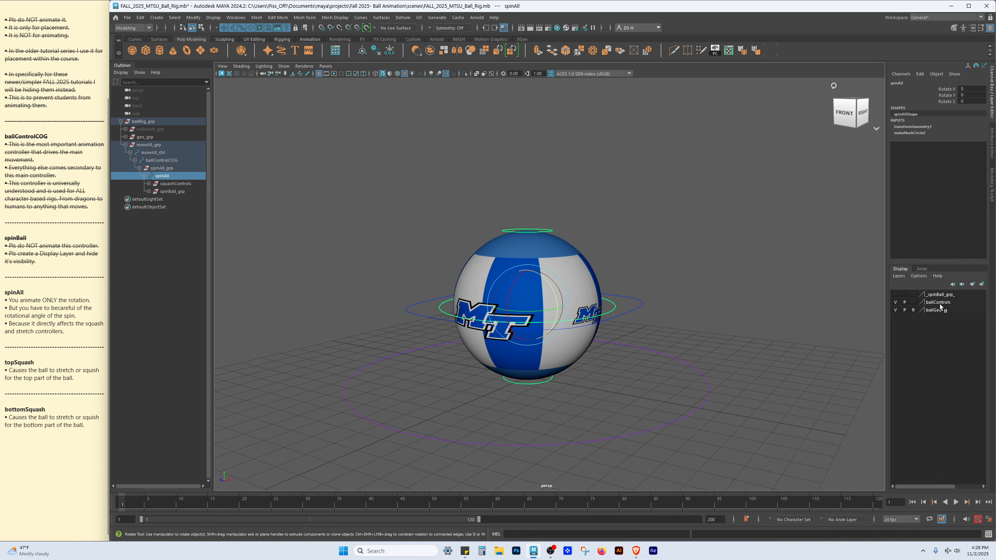
Highlight the spinAll note "You animate ONLY the rotation."
left_click(970, 191)
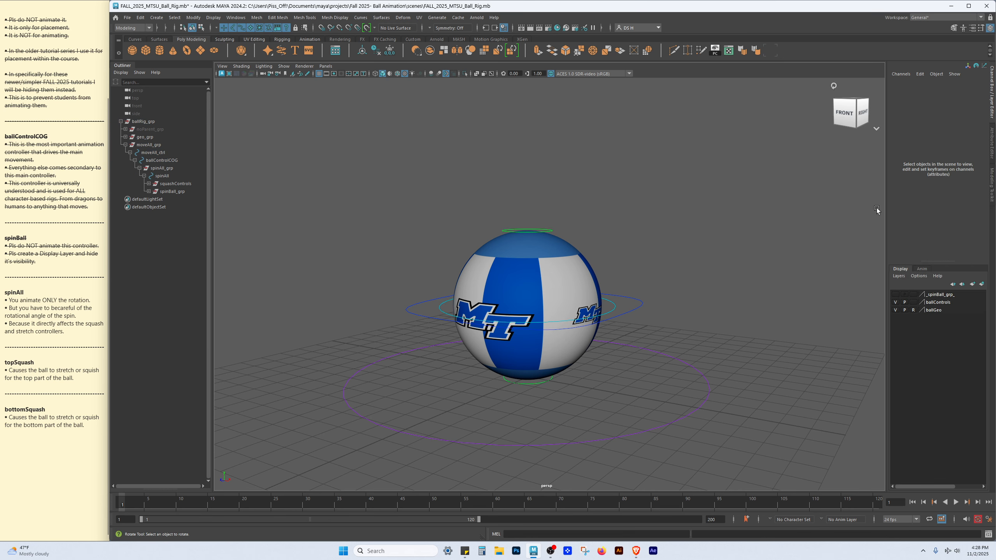
left_click_drag(714, 222, 674, 197, "alt")
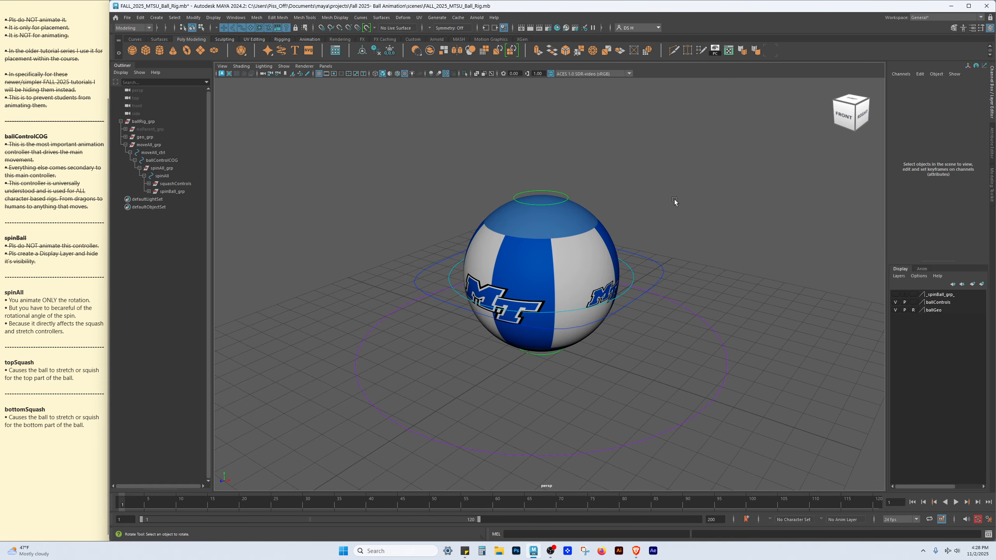
left_click_drag(549, 251, 597, 266, "alt")
right_click_drag(596, 266, 688, 290, "alt")
left_click_drag(689, 291, 653, 283, "alt")
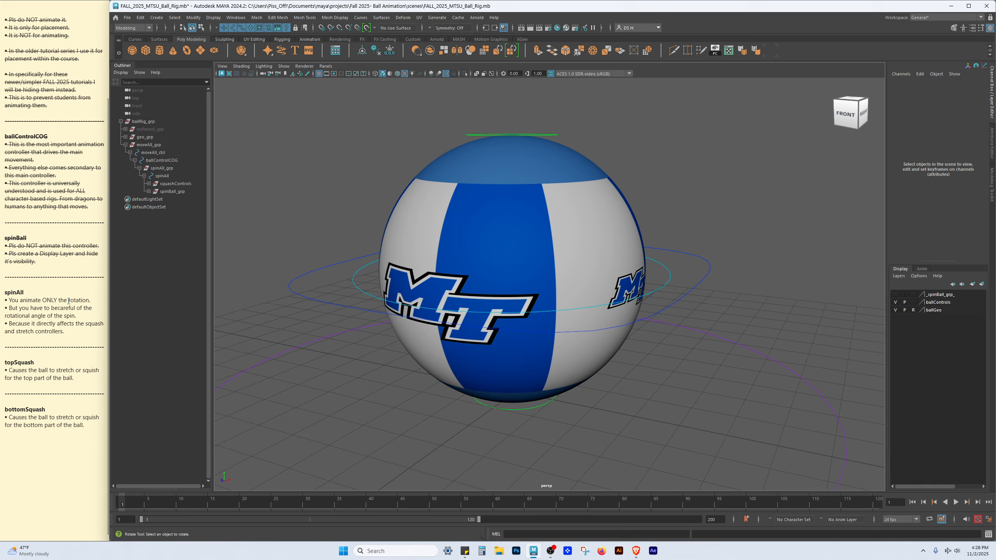
triple_click(46, 298)
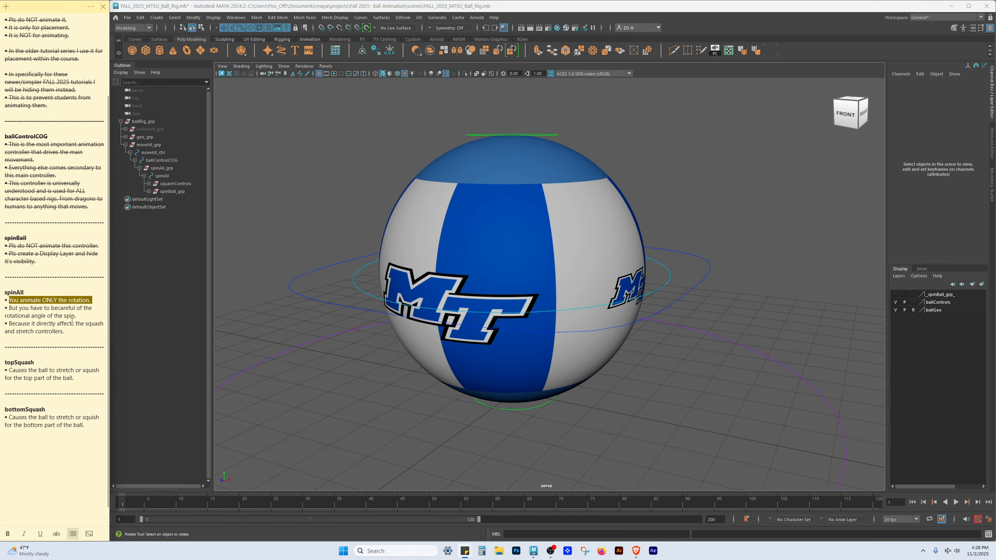
scroll(68, 320, "down", 1)
left_click(20, 292)
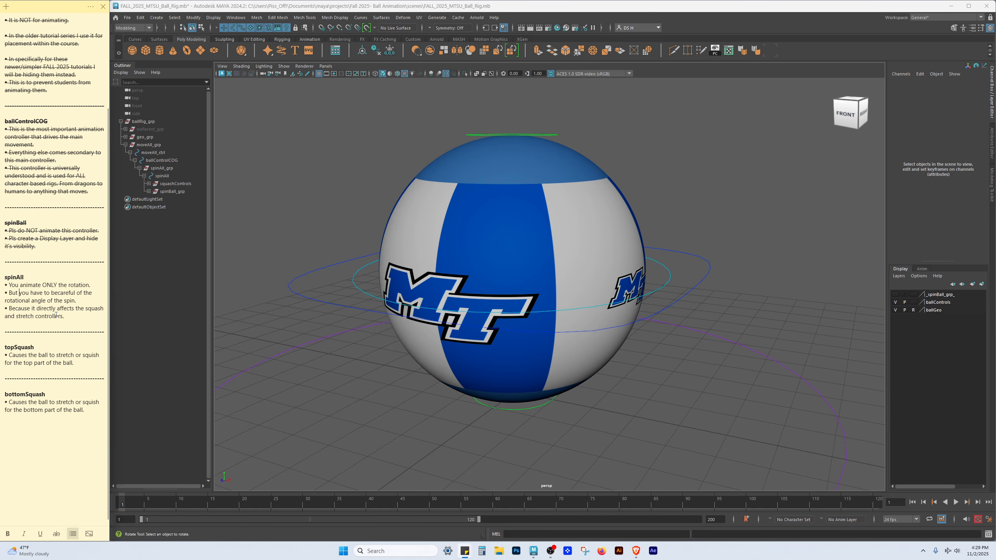
Select the topSquash controller with the Move tool and try dragging it
right_click_drag(646, 265, 592, 214, "alt")
left_click_drag(592, 214, 588, 227, "alt")
key("w")
left_click(546, 173)
mouse_move(525, 139)
left_mouse_down()
mouse_move(527, 172)
mouse_move(541, 138)
left_mouse_up()
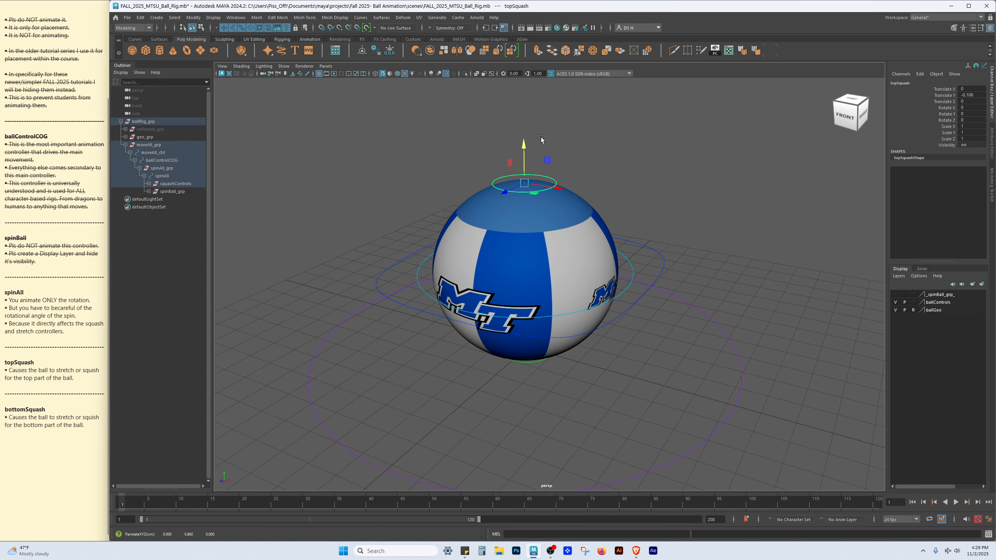
left_click(660, 267)
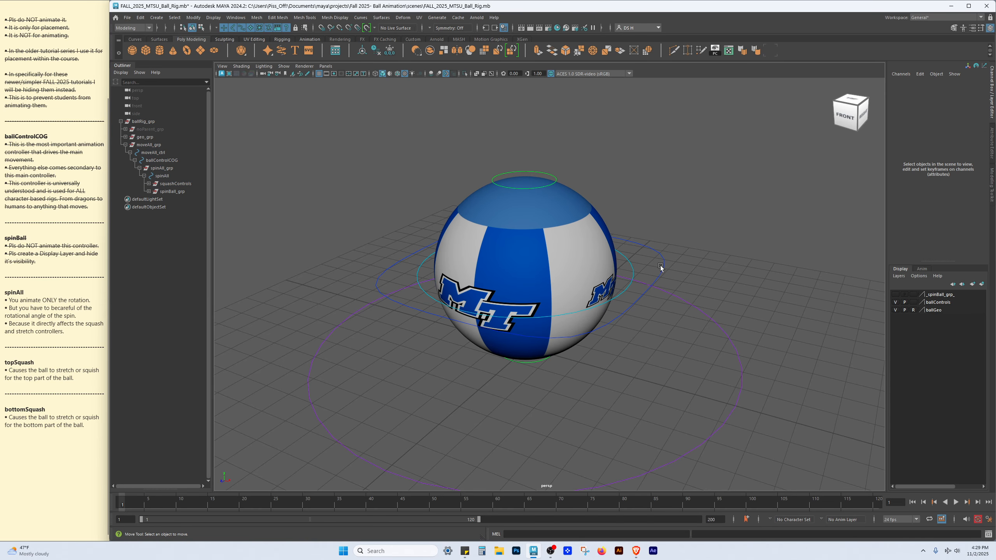
Select the bottomSquash controller, try moving it upward, and undo the move
left_click_drag(660, 266, 666, 237, "alt")
middle_click_drag(666, 238, 667, 195, "alt")
right_click_drag(561, 186, 605, 200, "alt")
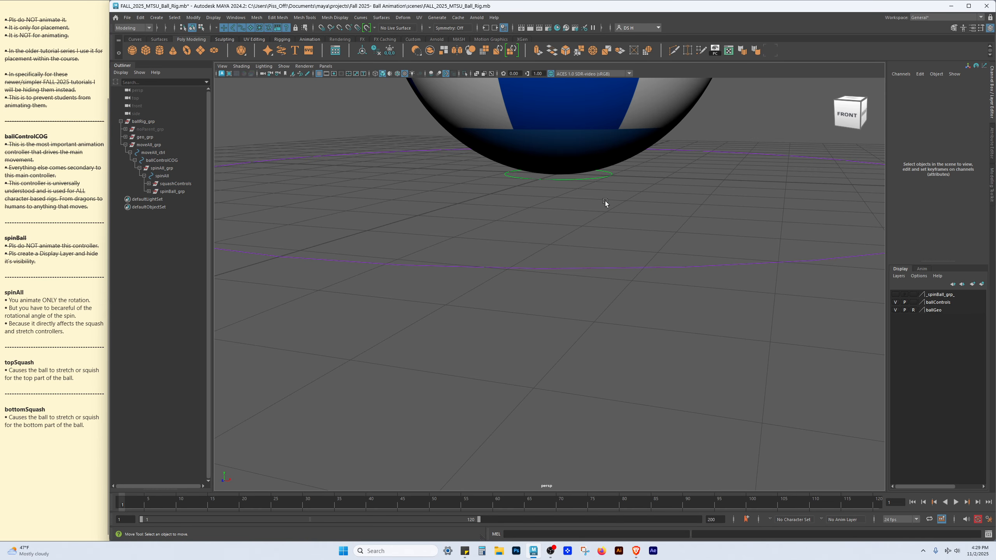
left_click(611, 172)
middle_click_drag(611, 171, 595, 251, "alt")
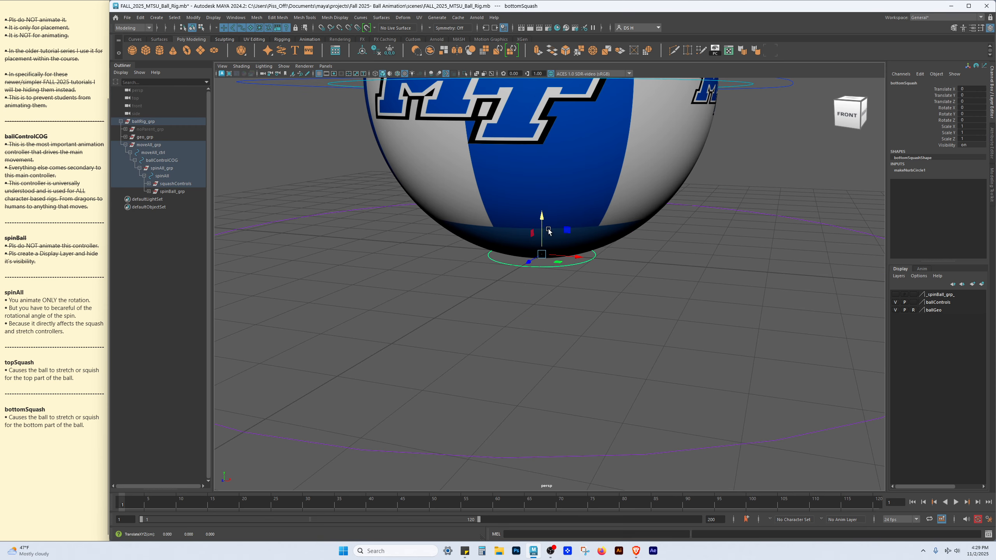
left_click_drag(542, 215, 536, 191)
key("ctrl+z")
key("ctrl+z")
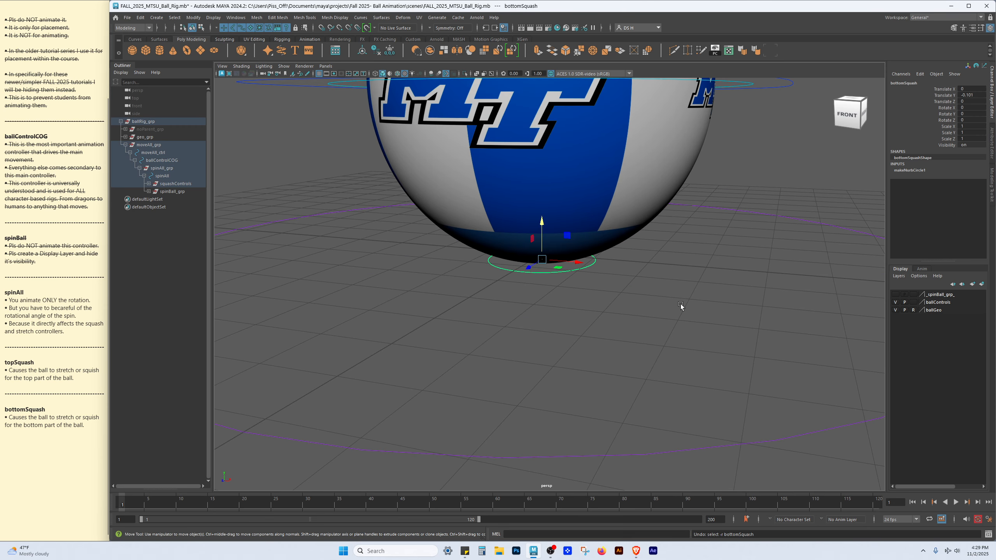
Highlight the spinAll note "But you have to becareful of the rotational angle of the spin."
right_click_drag(685, 294, 643, 204, "alt")
left_click_drag(643, 204, 659, 202, "alt")
middle_click_drag(659, 202, 647, 263, "alt")
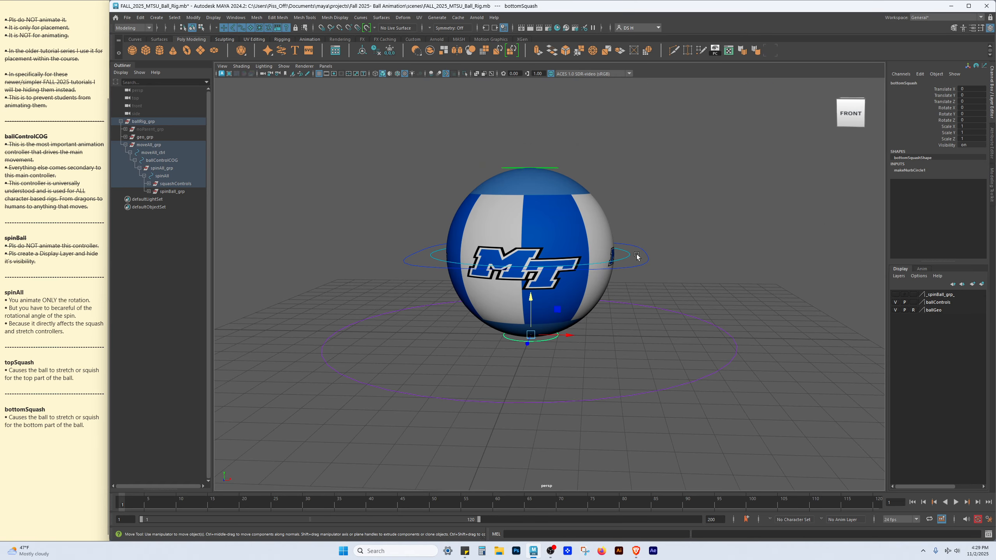
left_click(52, 314)
triple_click(82, 317)
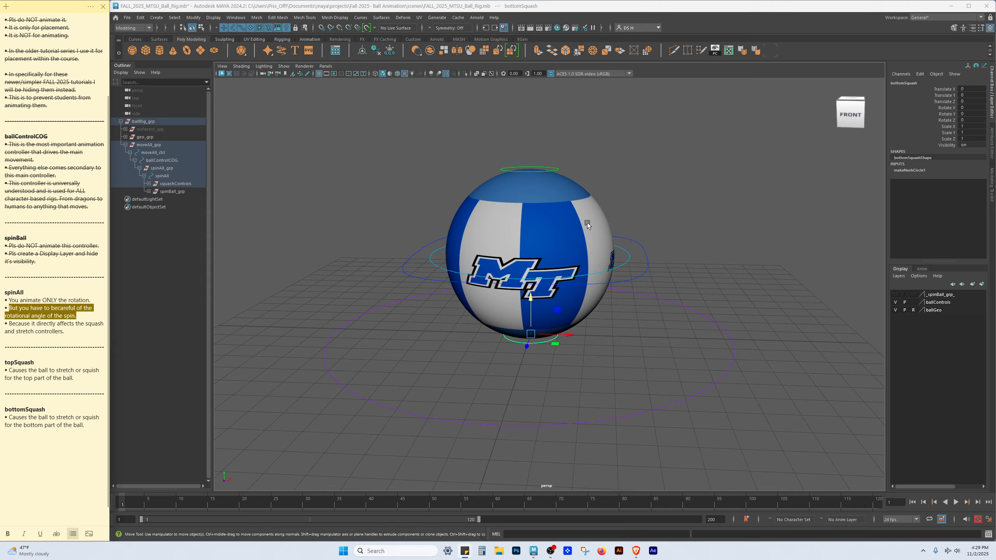
Select the spinAll controller and rotate the ball freely around several axes with the Rotate tool
left_click_drag(499, 257, 610, 207, "alt")
left_click(628, 245)
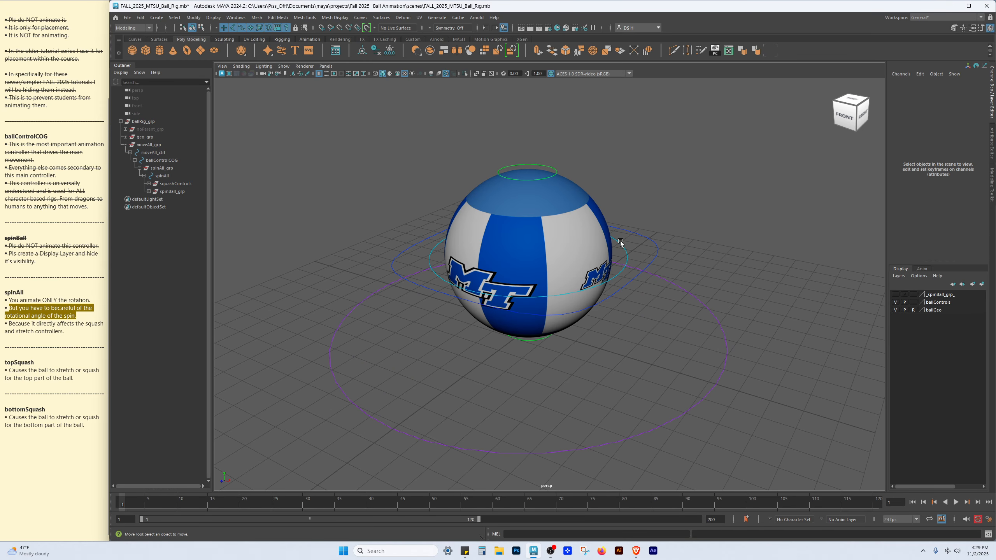
left_click(619, 242)
key("e")
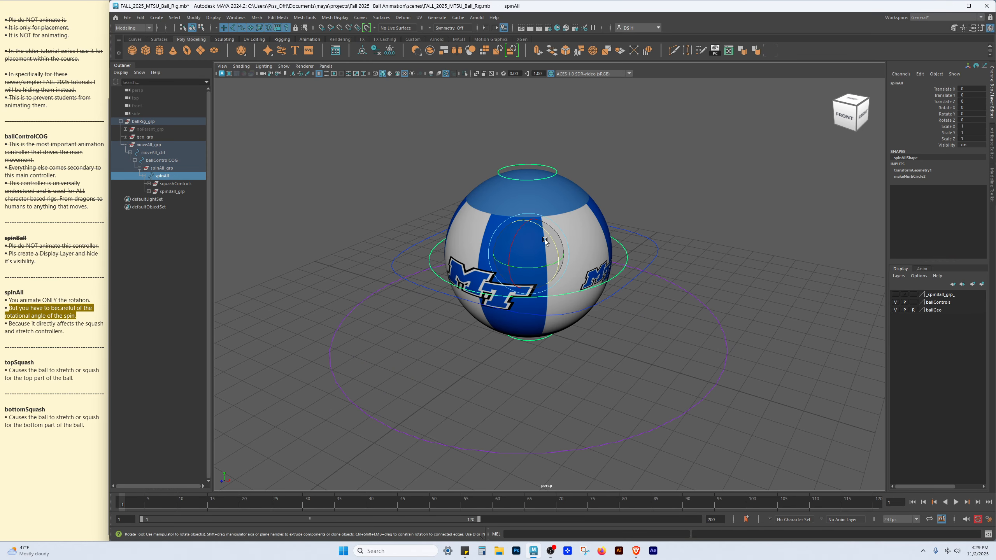
left_click_drag(547, 232, 557, 265)
left_click(682, 237)
left_click_drag(683, 237, 645, 222, "alt")
left_click(602, 207)
key("w")
left_click_drag(632, 190, 613, 203)
key("ctrl+z")
left_click(724, 213)
left_click_drag(524, 275, 843, 199)
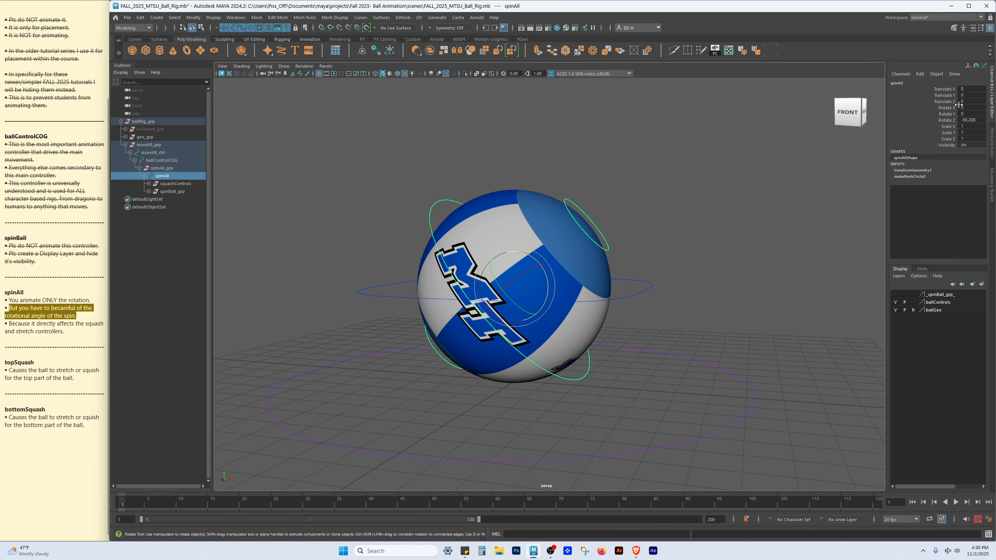
left_click_drag(537, 313, 524, 318, "alt")
left_click_drag(516, 291, 516, 270)
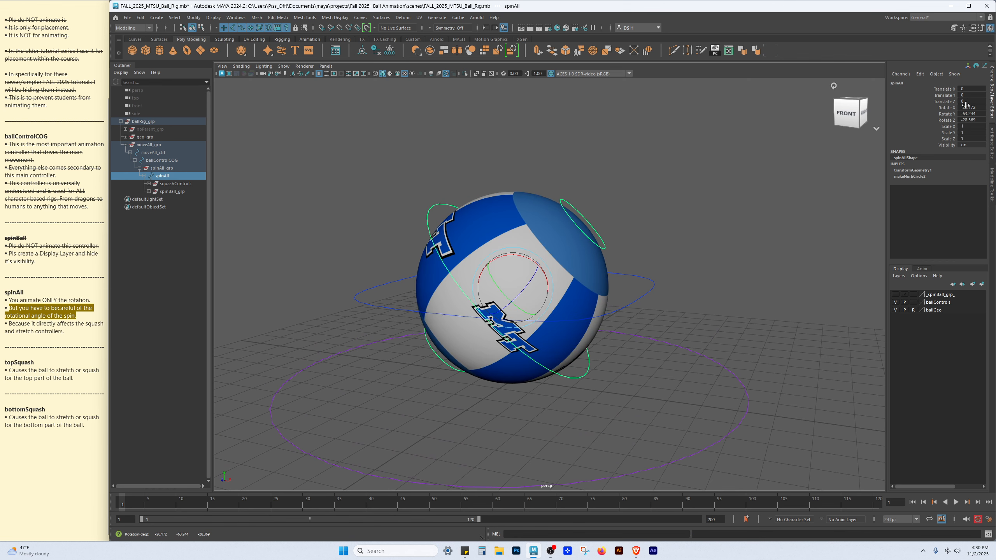
Reset the spinAll controller's Rotate X and Rotate Y to 0
left_click_drag(581, 173, 529, 165, "alt")
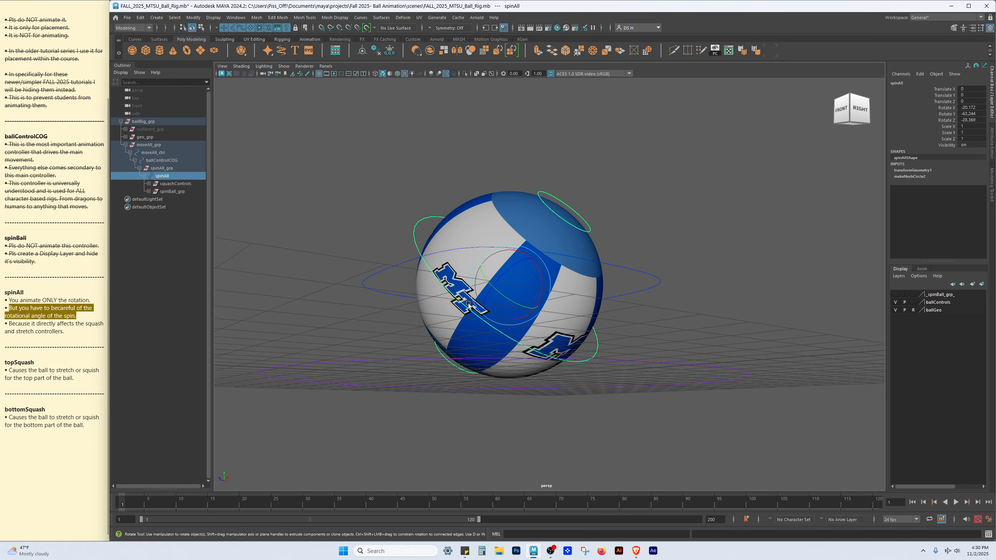
left_click_drag(424, 300, 678, 293, "alt")
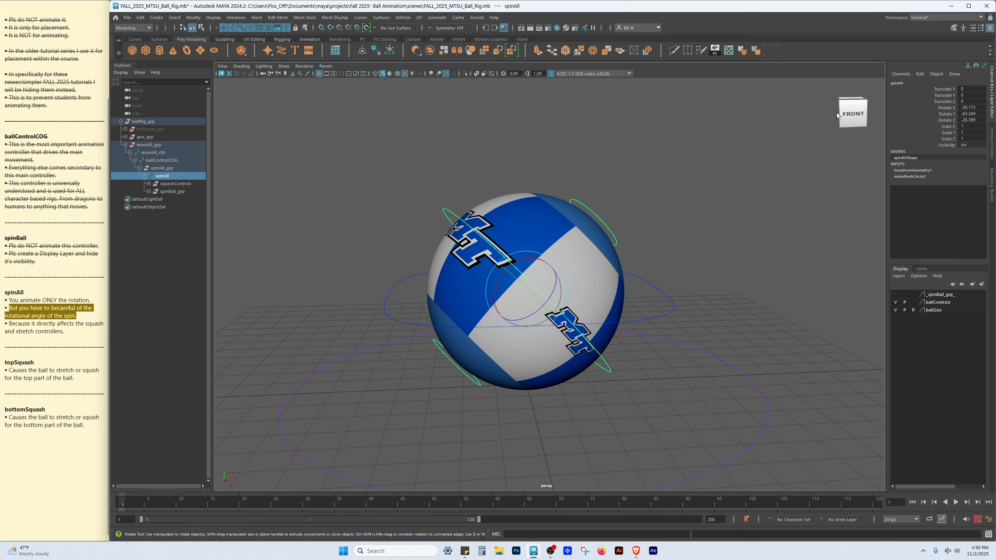
left_click_drag(765, 226, 788, 209, "alt")
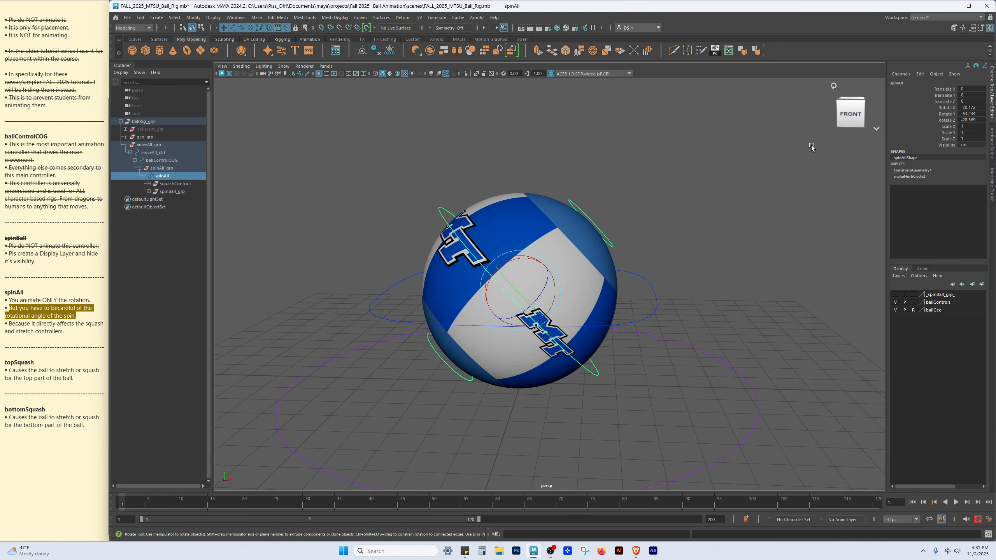
left_click_drag(978, 107, 971, 115)
type("0")
key("Return")
right_click_drag(685, 181, 624, 239, "alt")
left_click_drag(608, 263, 525, 285, "alt")
key("ctrl+z")
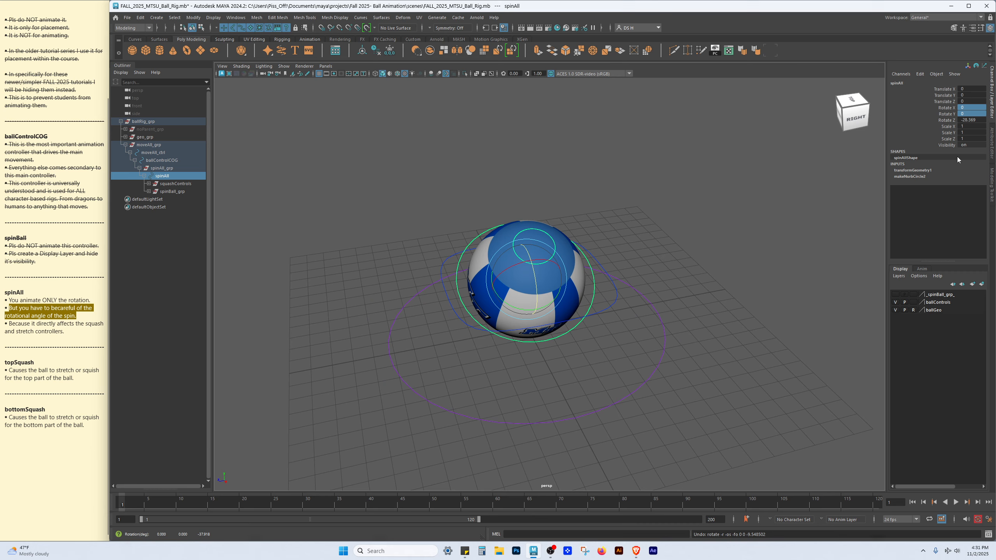
Highlight the spinAll controller's Rotate X, Y and Z channels in the channel box one after another
left_click(945, 121)
left_click(946, 115)
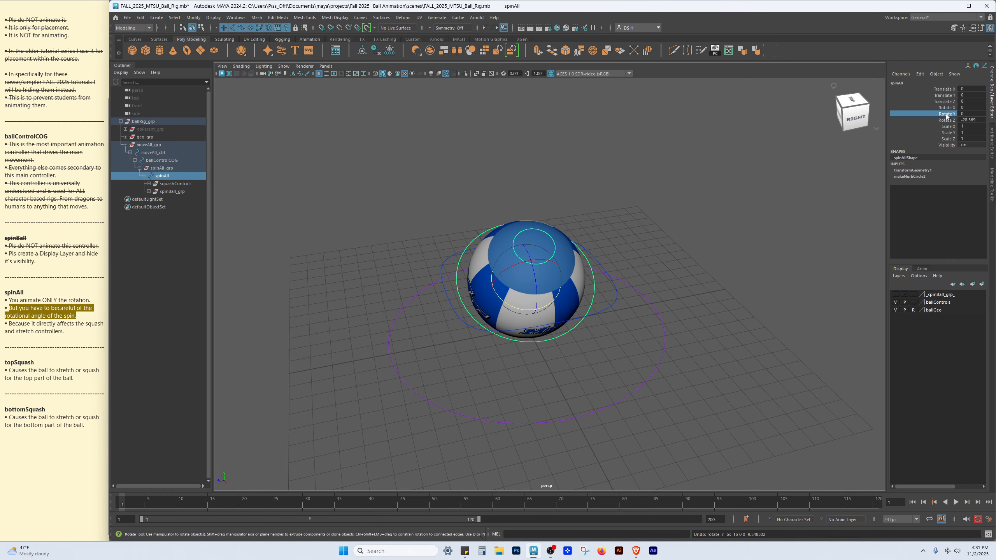
left_click(946, 109)
left_click(943, 114)
left_click(943, 120)
left_click(945, 109)
left_click(943, 114)
left_click(942, 120)
left_click_drag(770, 146, 842, 128, "alt")
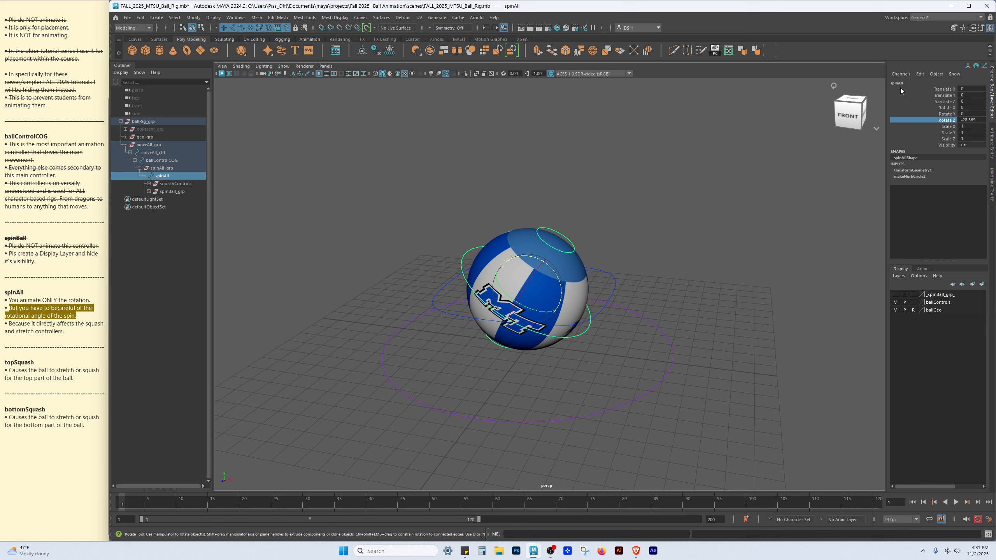
left_click_drag(748, 145, 741, 171, "alt")
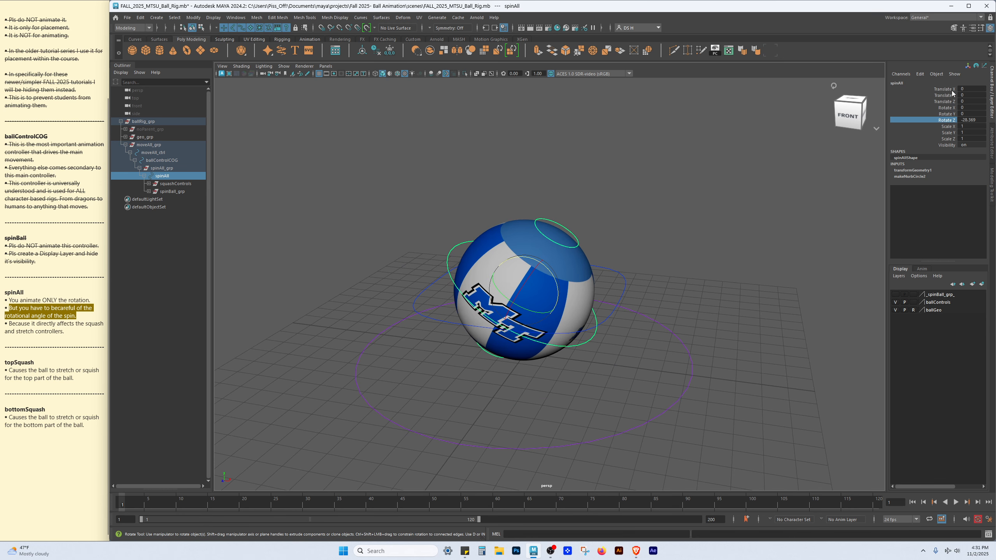
Move the spinAll controller away with the Move tool and undo the move
key("w")
left_click_drag(525, 295, 710, 97)
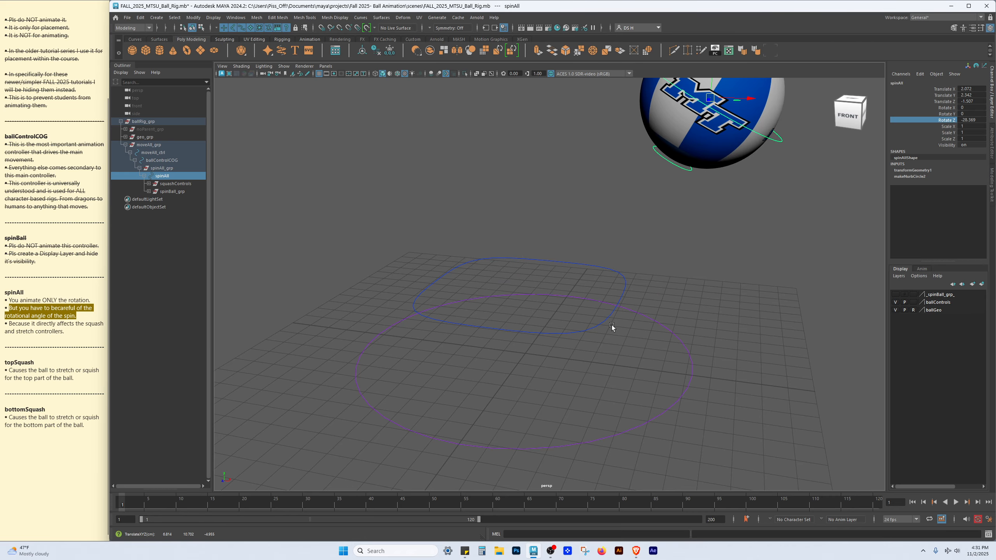
left_click_drag(611, 326, 572, 276, "alt")
key("ctrl+z")
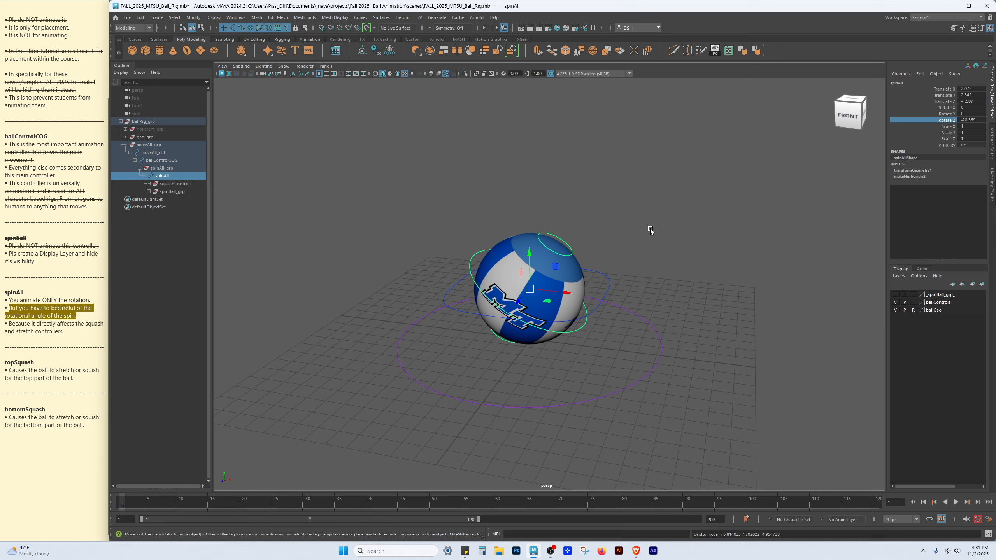
Select the topSquash controller, stretch the ball upward, and undo the stretch
left_click(856, 222)
scroll(591, 358, "up", 4)
left_click_drag(592, 358, 596, 327, "alt")
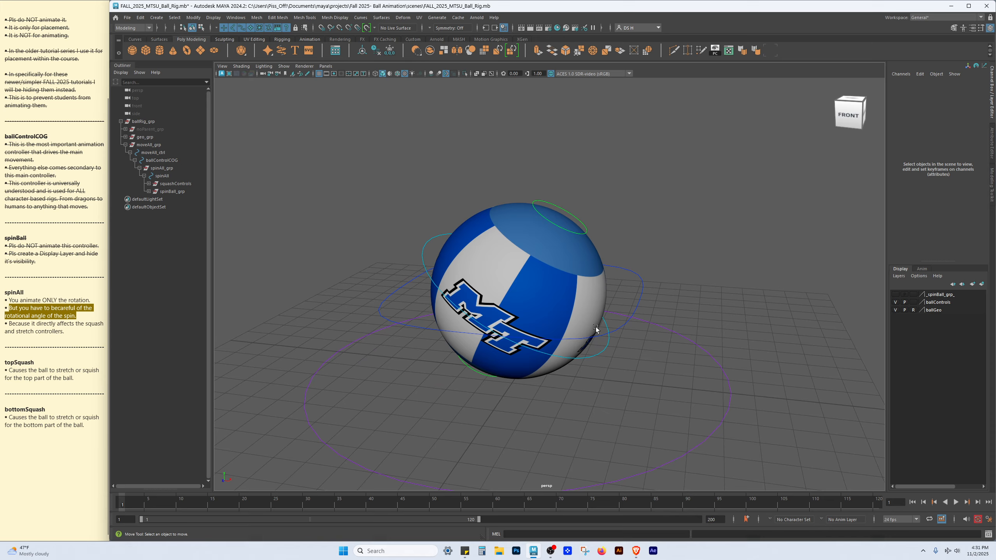
left_click(596, 352)
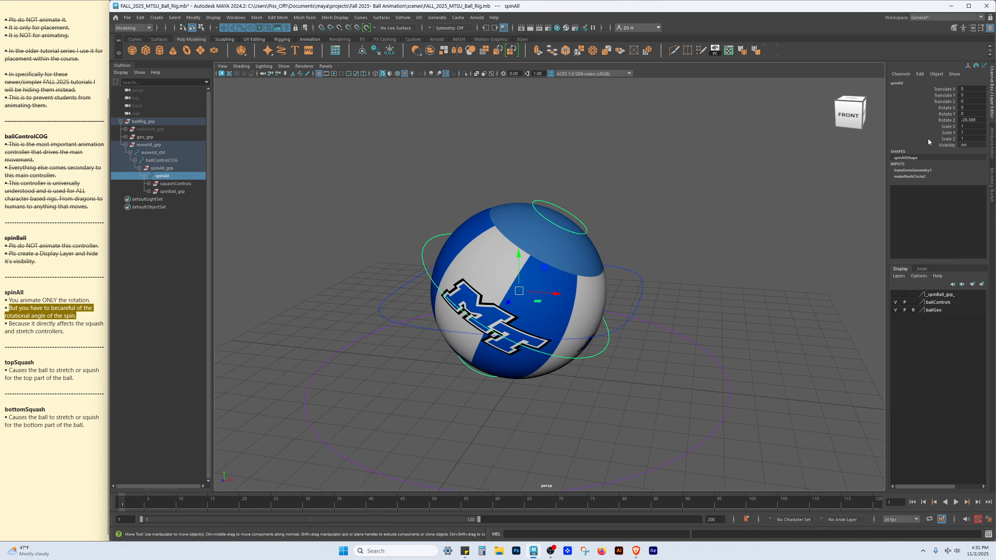
left_click(764, 185)
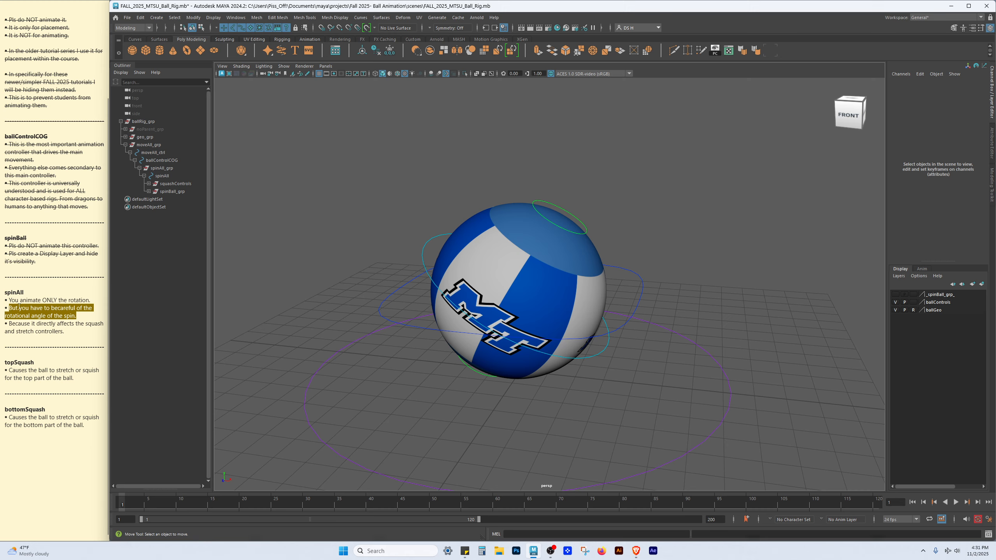
left_click_drag(634, 250, 598, 230, "alt")
left_click_drag(585, 216, 597, 237)
left_click_drag(569, 190, 564, 100, "alt")
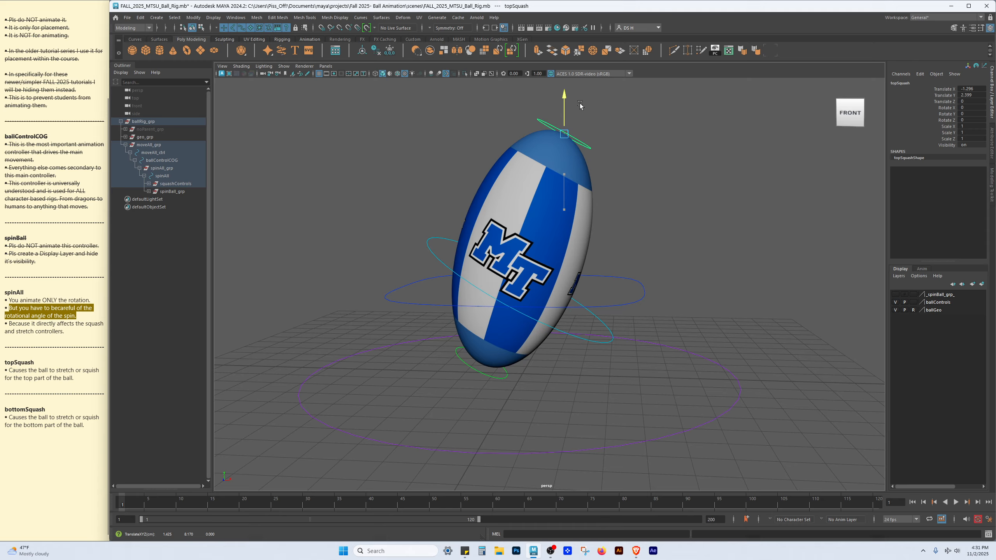
key("ctrl+z")
left_click(722, 214)
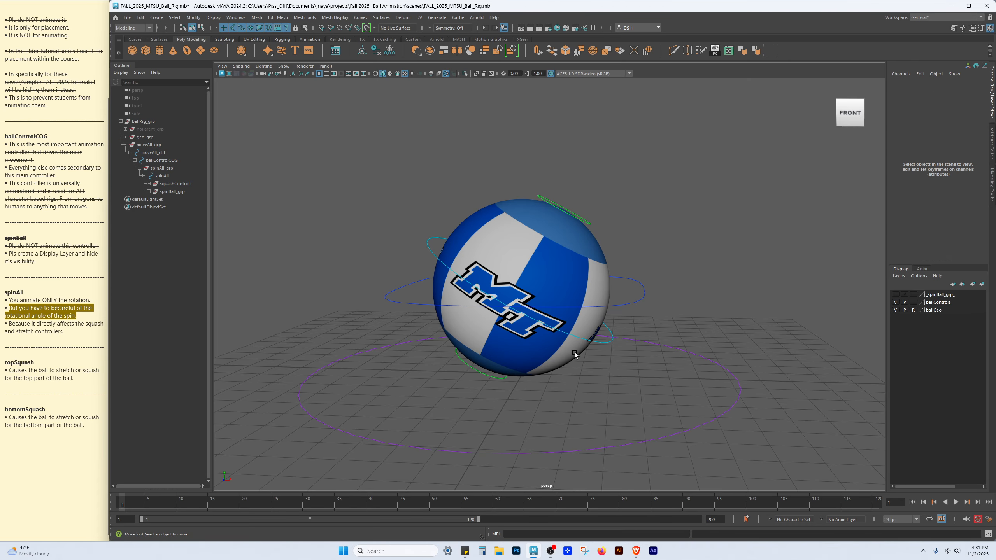
Set the spinAll controller's Rotate Z to 0 and deselect it
left_click(590, 347)
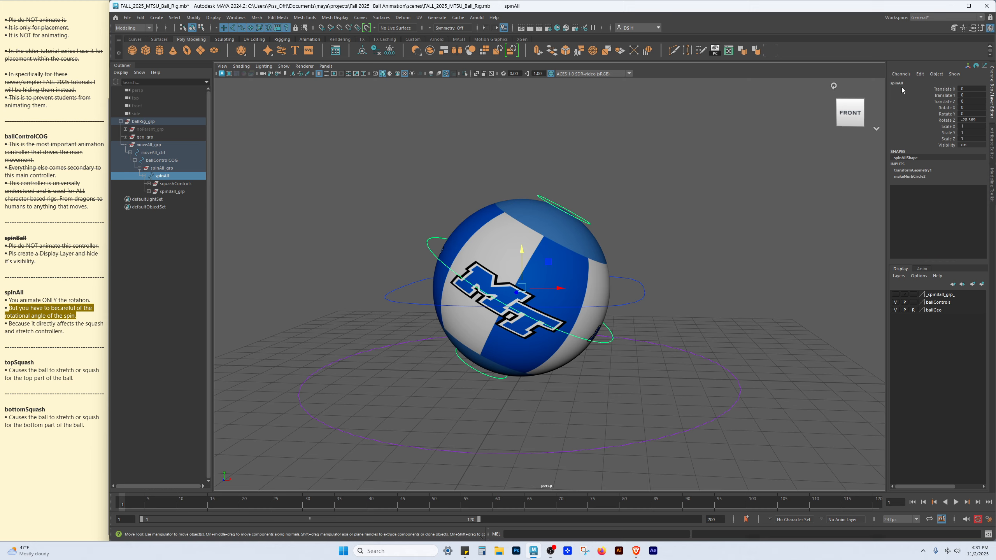
left_click(974, 121)
type("0")
key("Return")
left_click(763, 136)
Strike through the spinAll notes in the notes document
left_click_drag(65, 332, 4, 292)
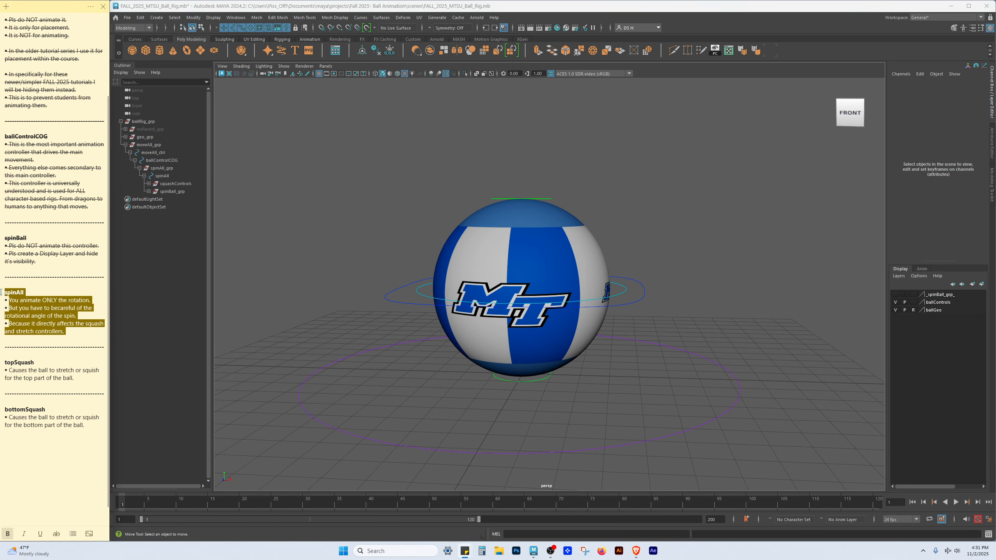
left_click(57, 534)
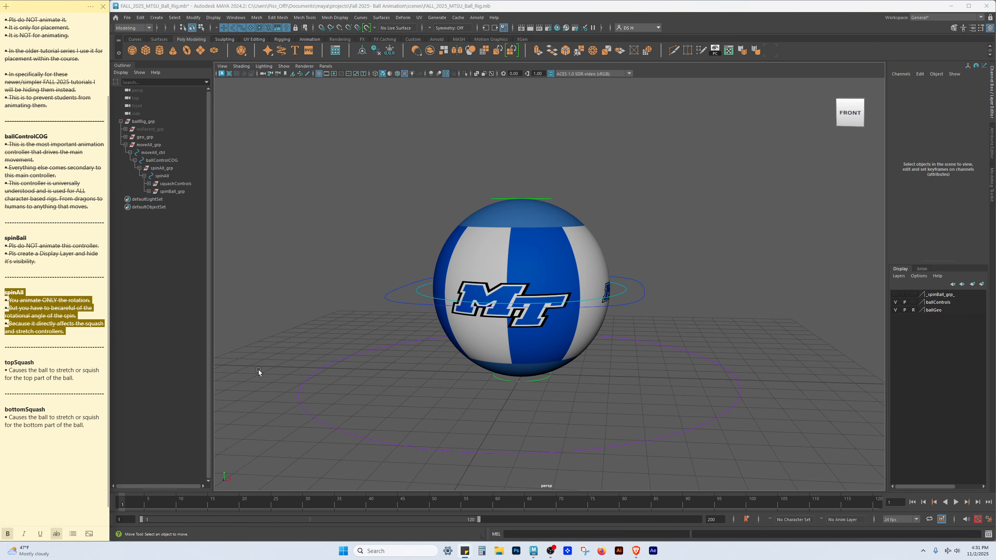
left_click(11, 343)
left_click(58, 377)
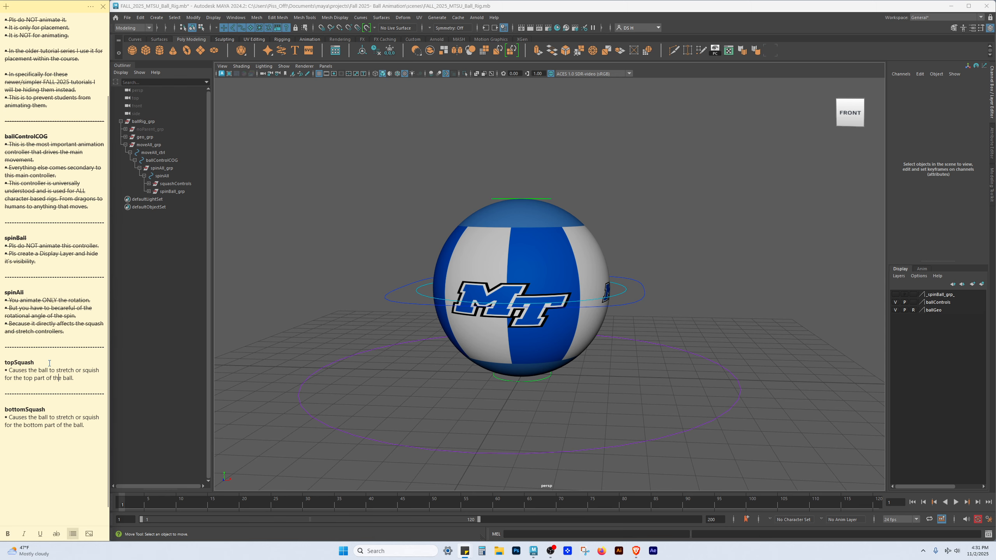
left_click(547, 199)
left_click_drag(581, 201, 539, 164, "alt")
scroll(565, 232, "up", 3)
key("ctrl+z")
left_click(593, 180)
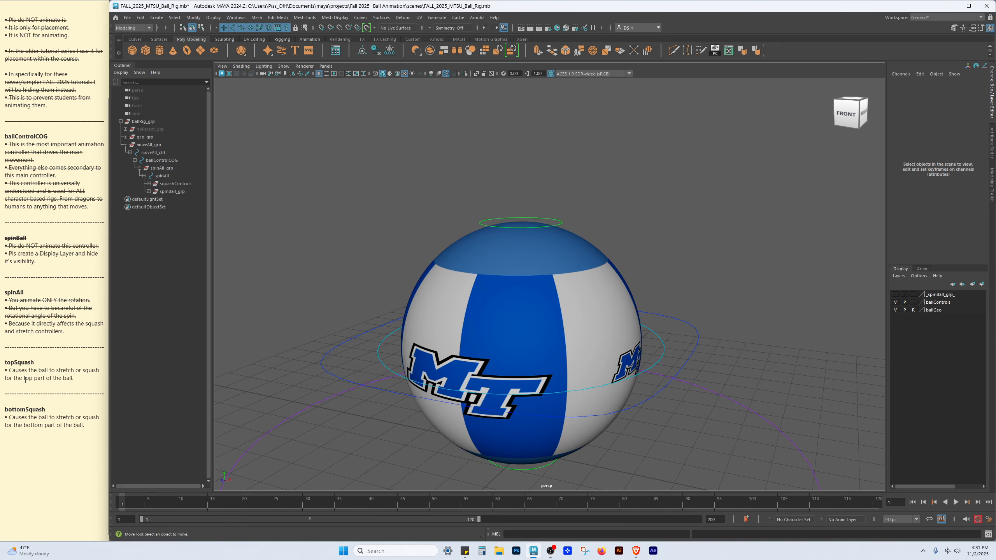
Select the bottomSquash controller, stretch the ball downward, and undo the stretch
middle_click_drag(587, 373, 538, 333, "alt")
middle_click_drag(536, 367, 536, 271, "alt")
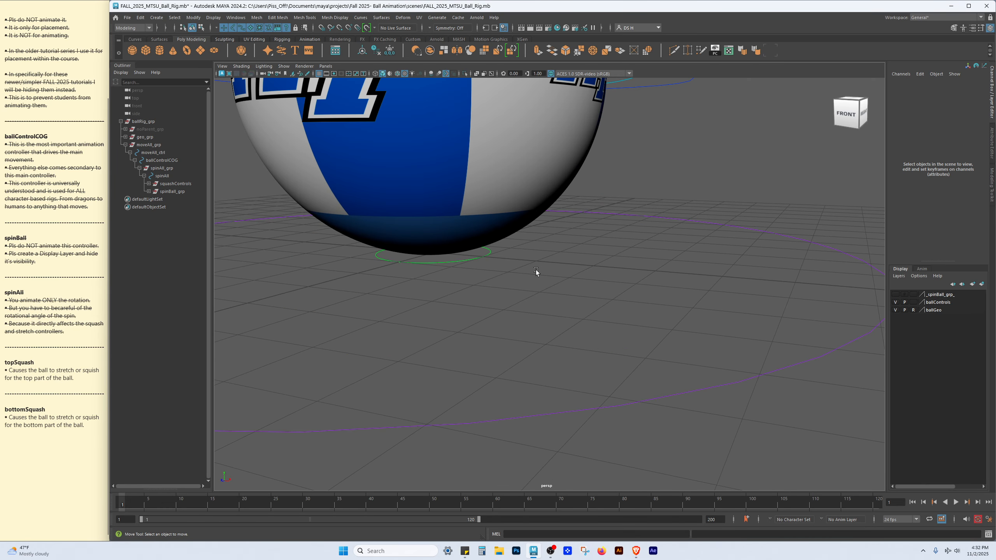
left_click(491, 254)
left_click_drag(433, 215, 462, 389)
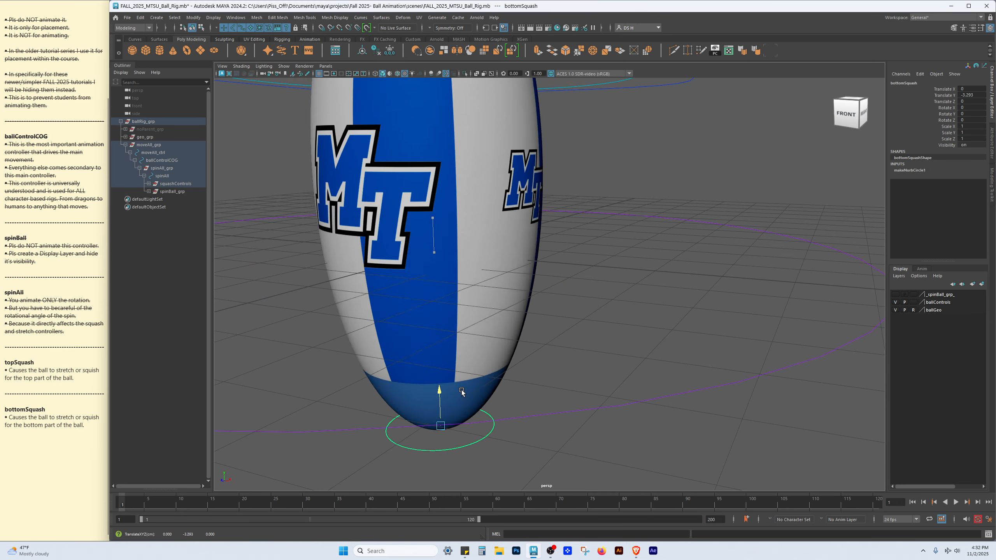
key("ctrl+z")
Select the topSquash controller, drag it sideways, and undo the move
right_click_drag(639, 298, 557, 213, "alt")
middle_click_drag(557, 212, 548, 273, "alt")
left_click_drag(548, 274, 644, 253, "alt")
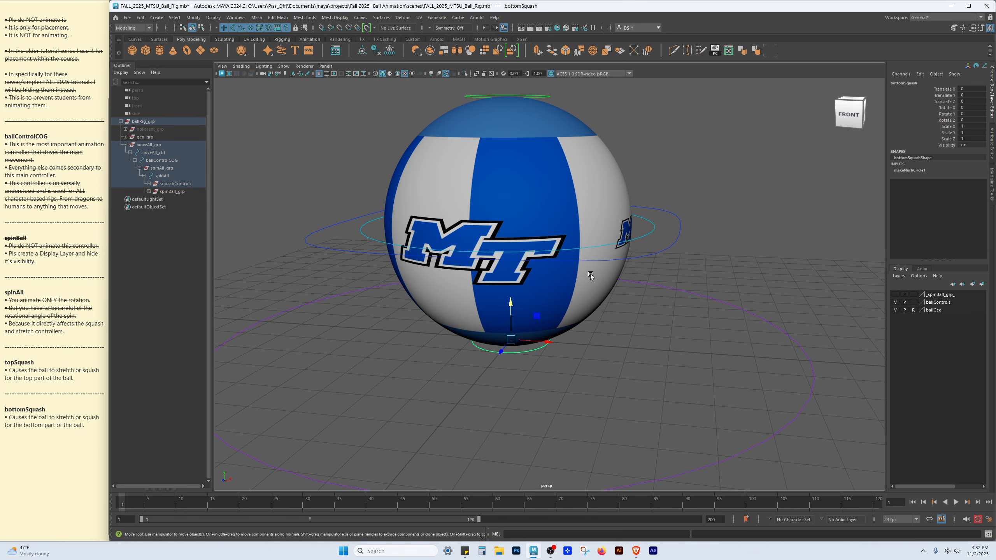
left_click_drag(587, 275, 596, 276, "alt")
middle_click_drag(659, 190, 653, 302, "alt")
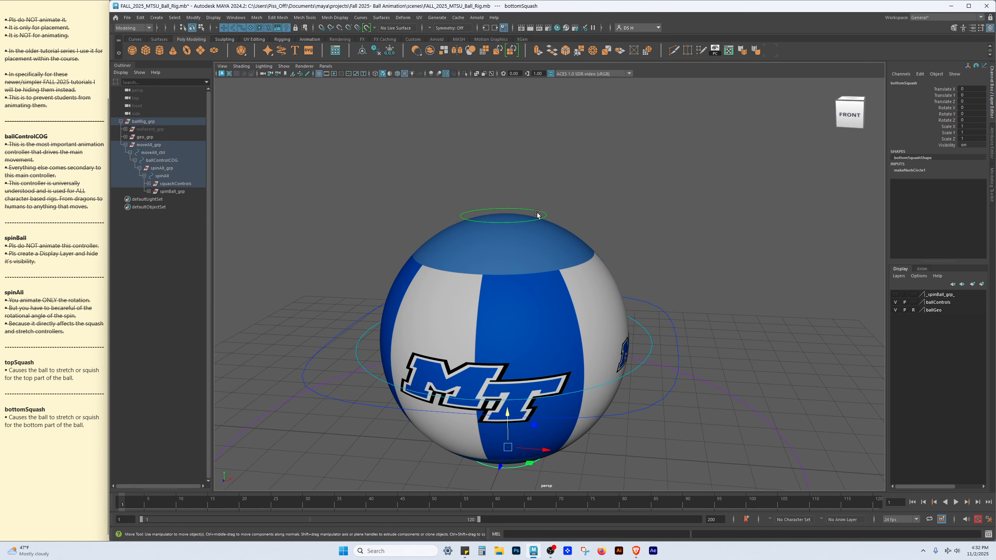
left_click(540, 209)
left_click(538, 218)
left_click_drag(504, 181, 654, 269)
key("ctrl+z")
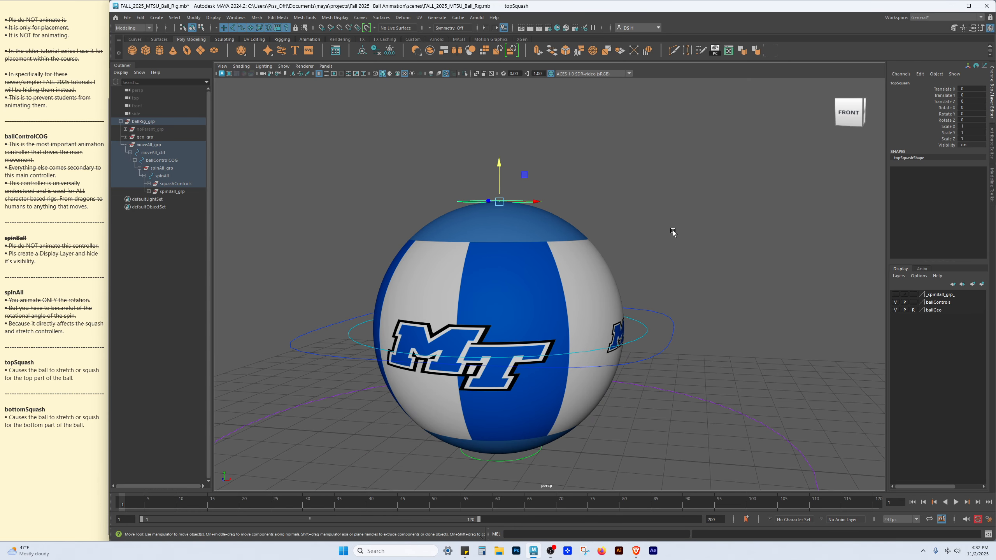
left_click_drag(586, 179, 420, 280, "alt")
scroll(671, 246, "down", 5)
key("ctrl+z")
left_click_drag(502, 308, 509, 279, "alt")
key("ctrl+z")
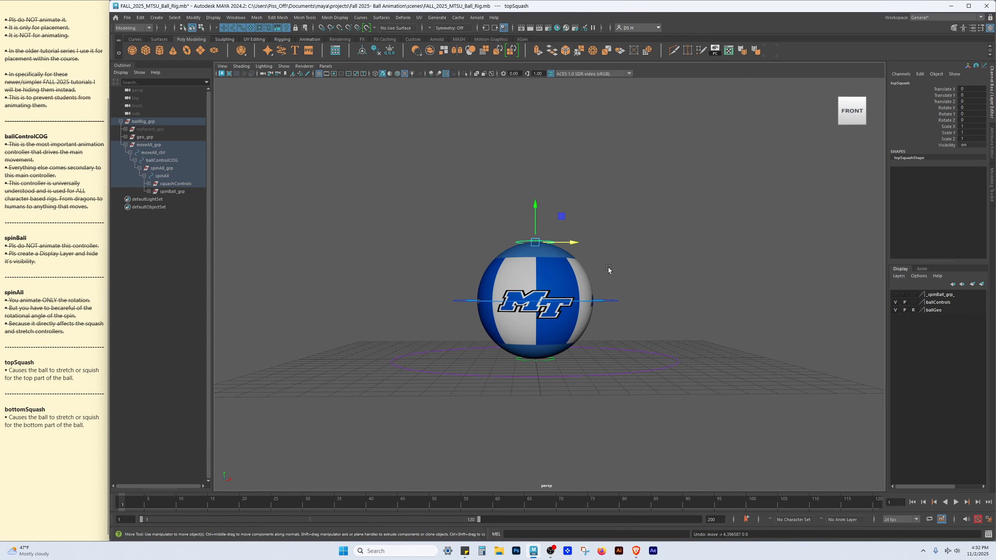
Select the bottomSquash controller, pull it diagonally to stretch the ball, and undo the move
left_click(655, 269)
left_click_drag(655, 268, 592, 299, "alt")
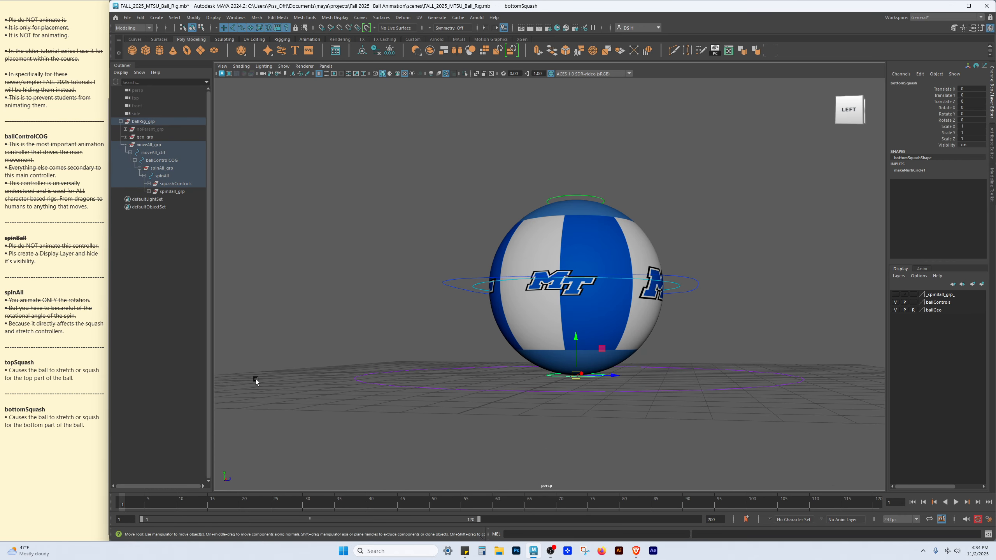
left_click_drag(255, 379, 492, 345, "alt")
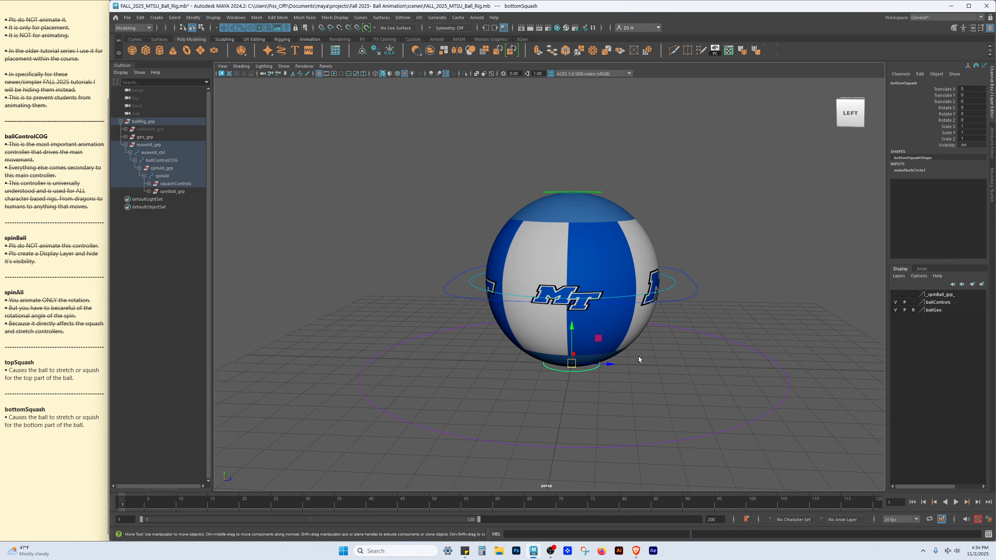
left_click_drag(572, 362, 801, 393)
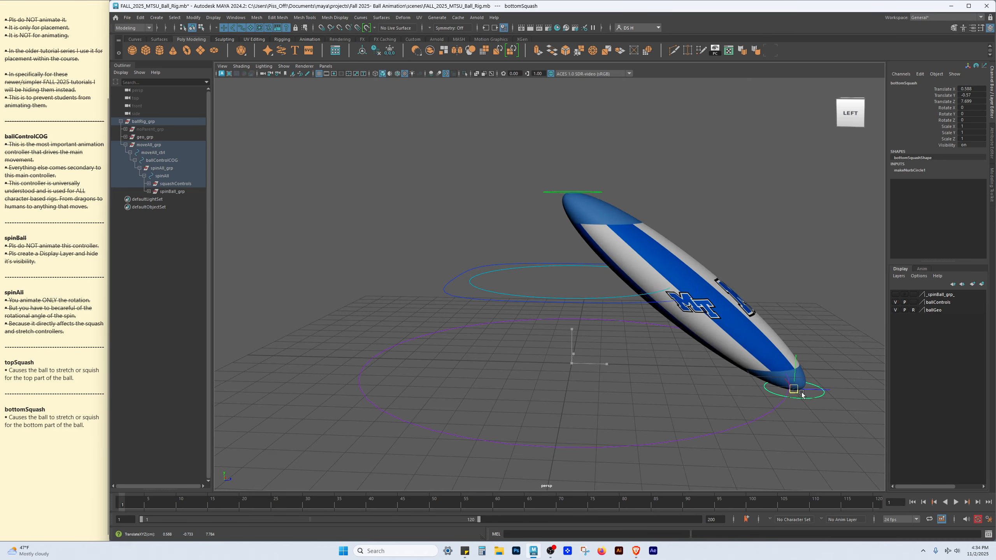
key("ctrl+z")
left_click_drag(578, 321, 577, 306)
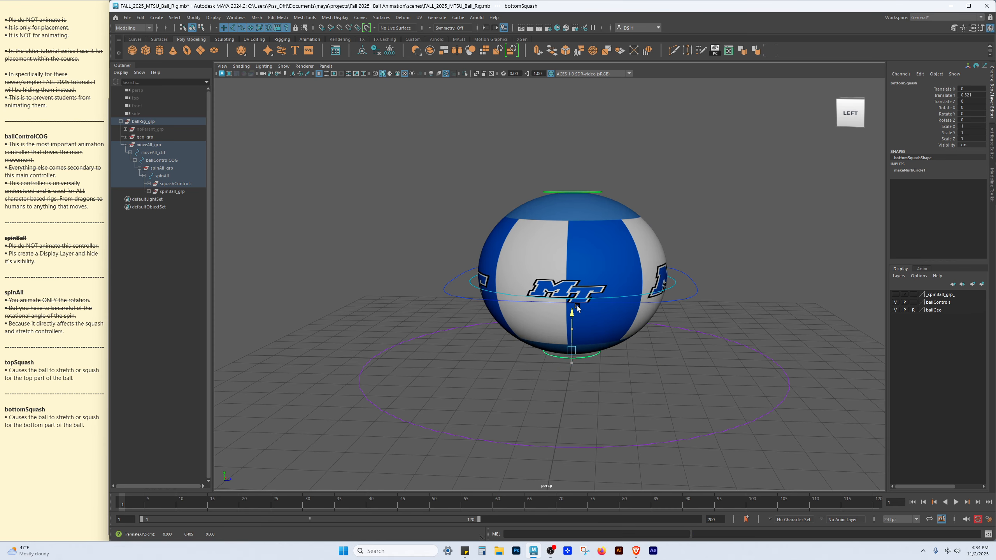
Select the spinBall_grp display layer in the layer editor
left_click(598, 192)
left_click_drag(572, 155, 563, 208)
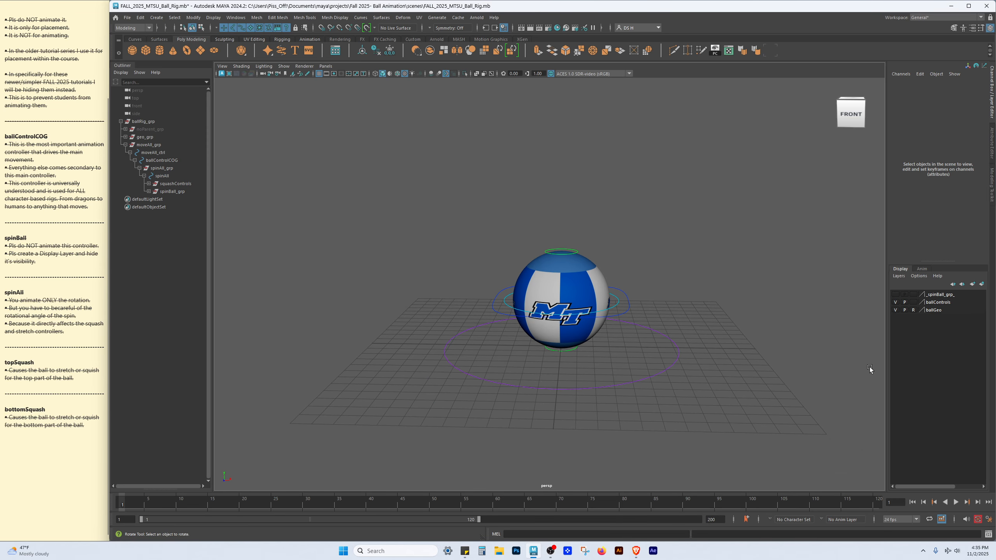
left_click(948, 297)
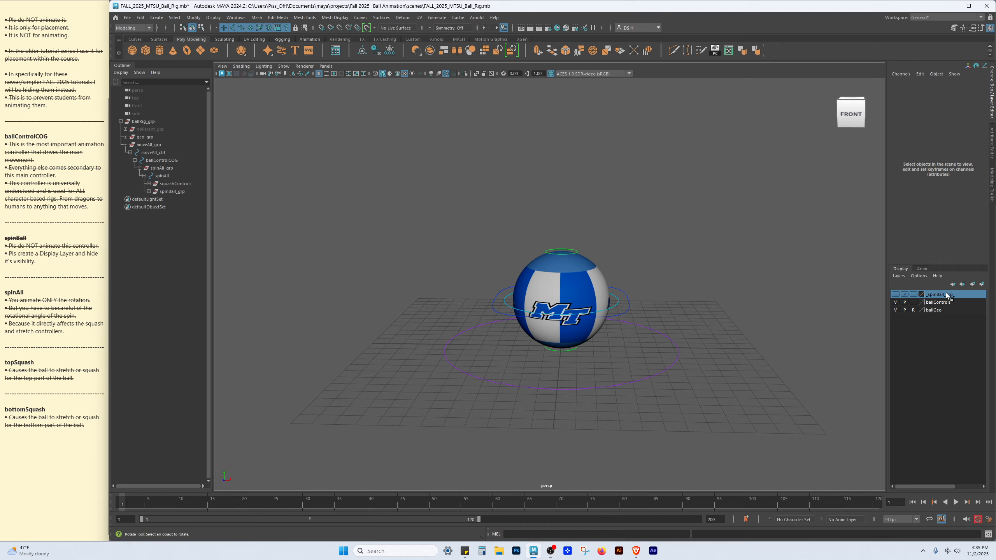
Show the spinBall_grp display layer to reveal its controller, then hide the layer again
left_click(895, 294)
scroll(490, 279, "up", 3)
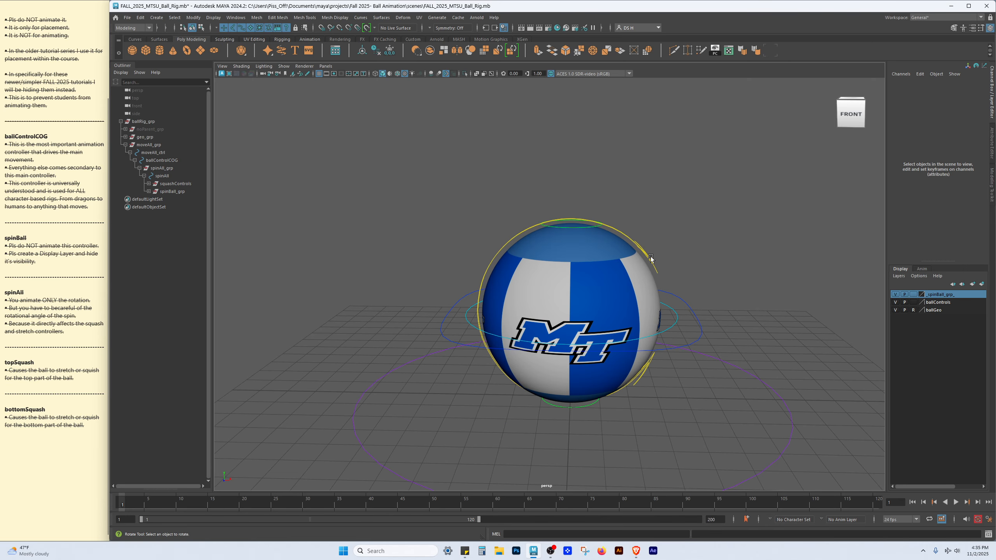
left_click(895, 295)
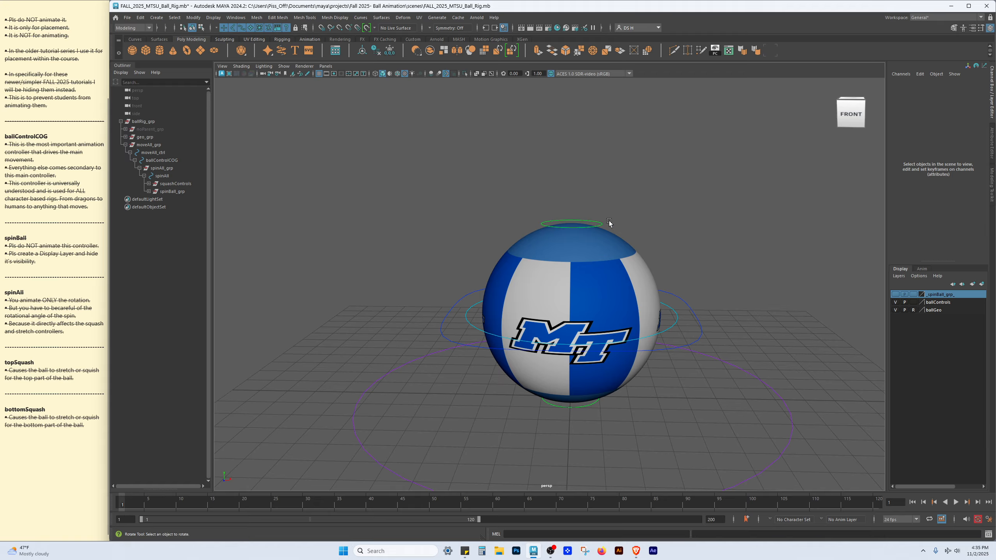
Select the topSquash controller and hide all its channels except Translate Y
left_click(597, 223)
key("w")
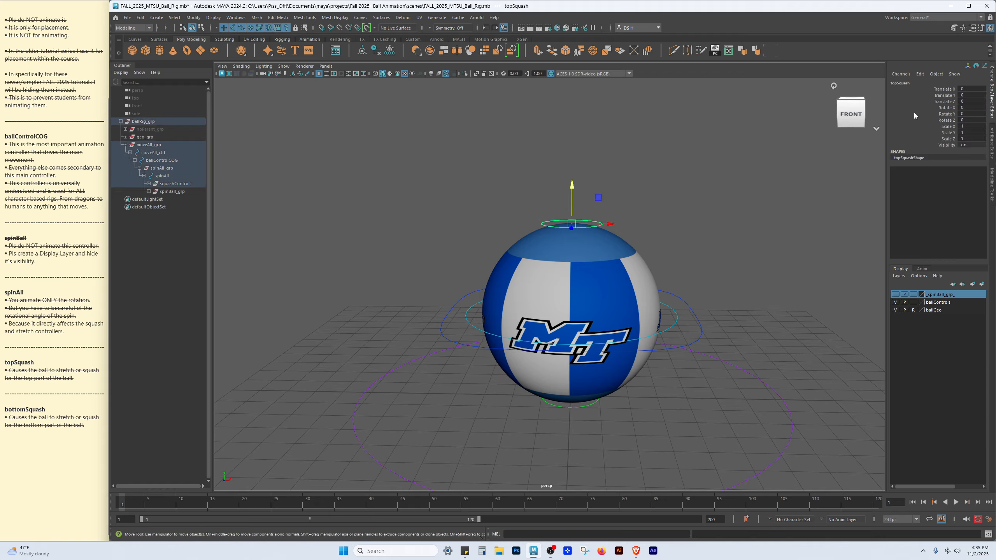
left_click_drag(949, 89, 951, 101)
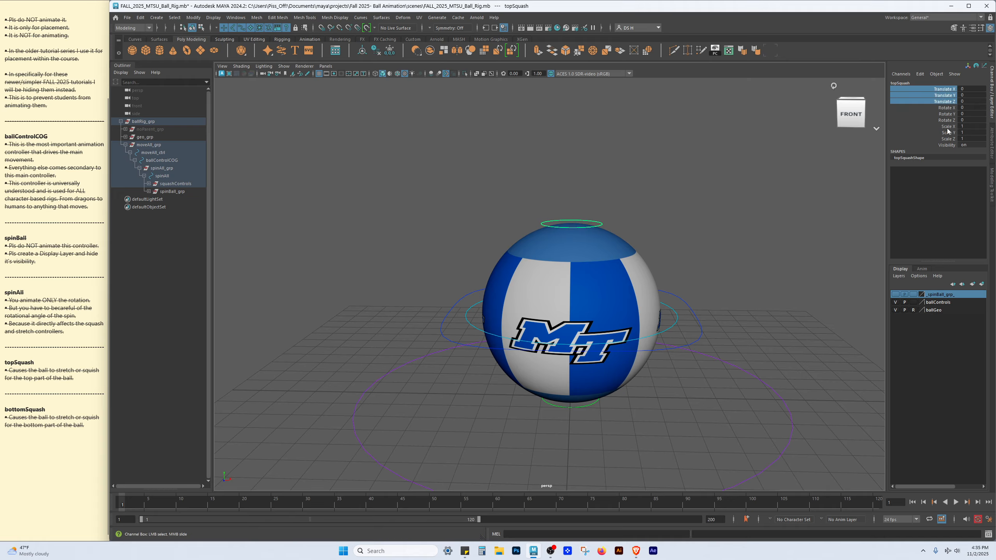
left_click(948, 83)
left_click(949, 89)
left_click(947, 101, "ctrl")
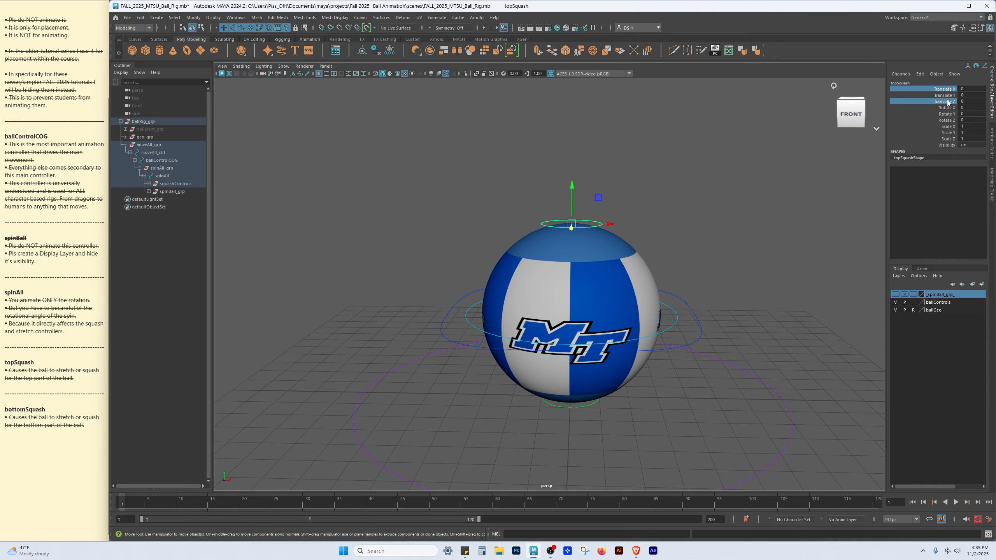
left_click_drag(951, 108, 951, 148, "ctrl")
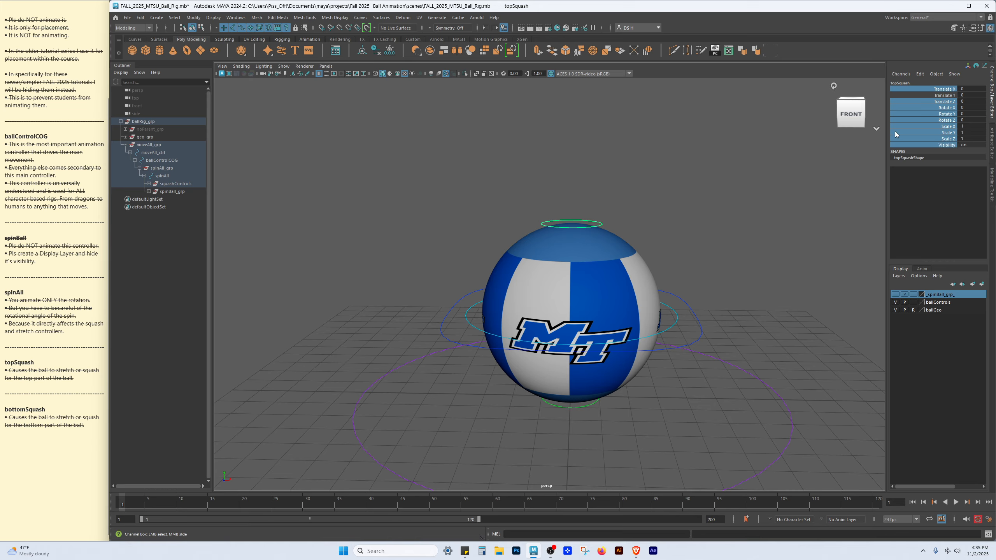
right_click(912, 123)
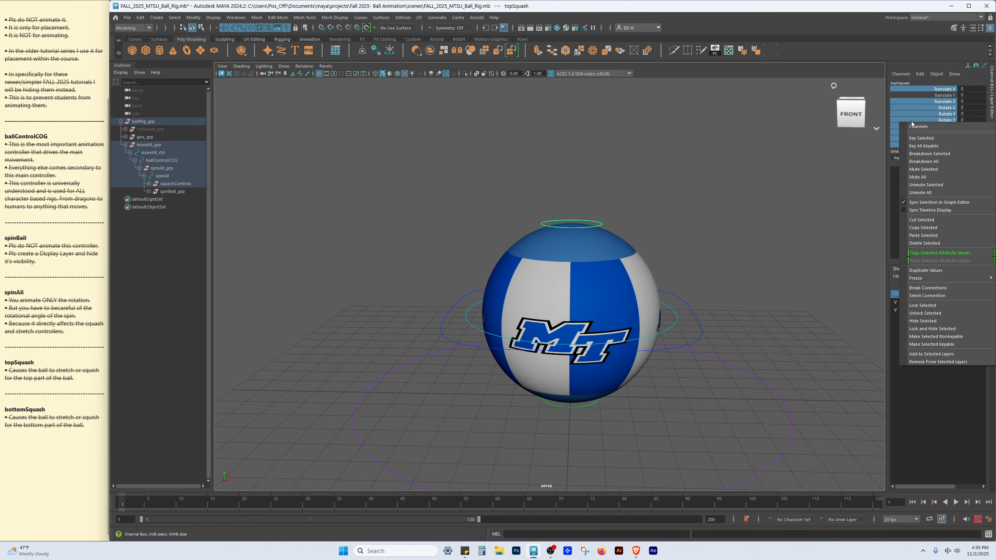
left_click(920, 321)
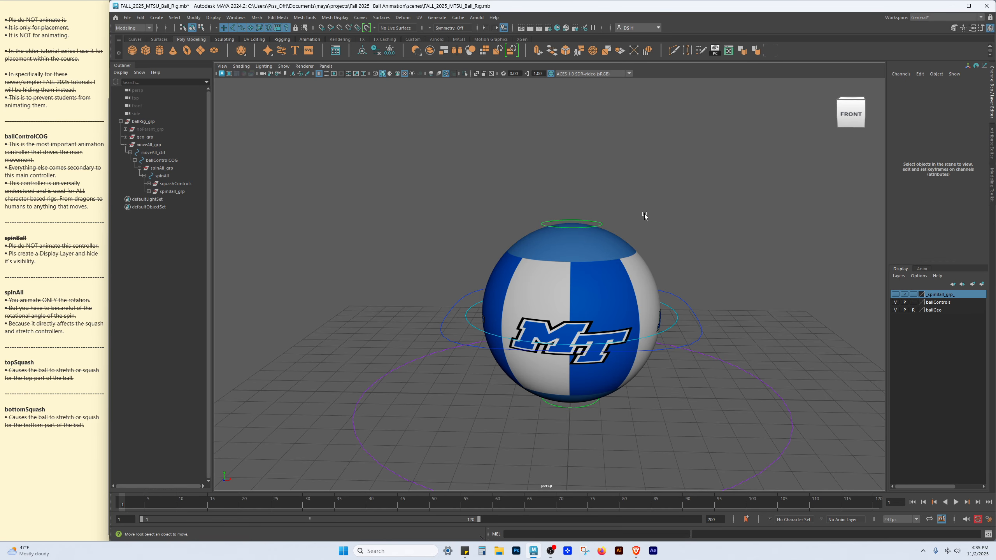
Move the topSquash controller downward, then undo the recent changes
left_click_drag(572, 196, 583, 234)
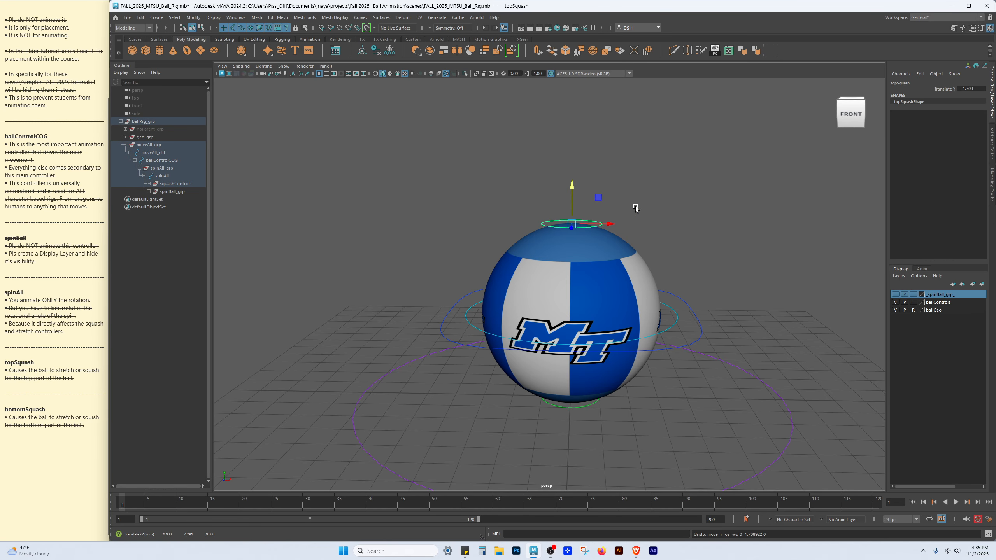
key("ctrl+z")
key("ctrl+z")
key("ctrl+z")
key("ctrl+z")
key("ctrl+z")
key("ctrl+z")
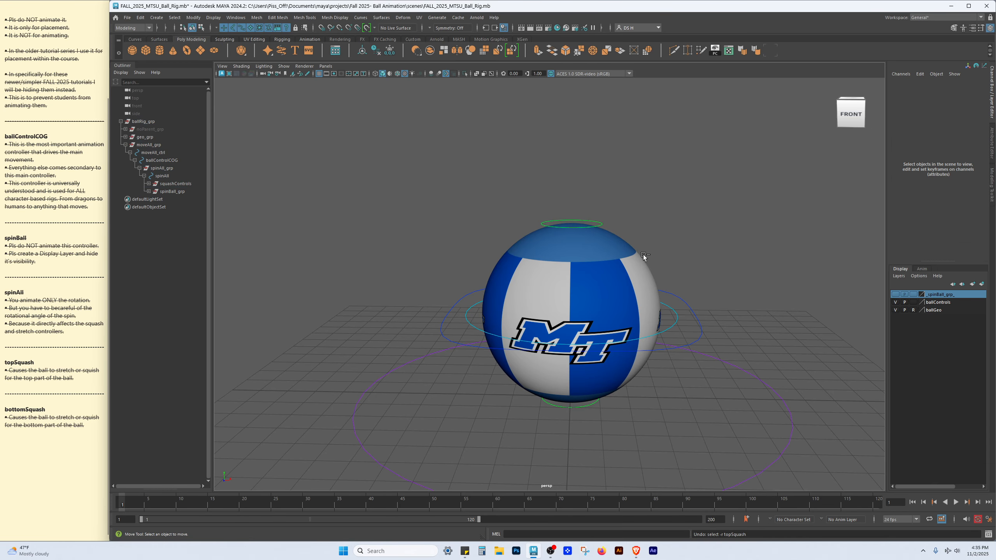
Clear the selection and collapse the moveAll_grp hierarchy in the Outliner
left_click(702, 169)
left_click(125, 145)
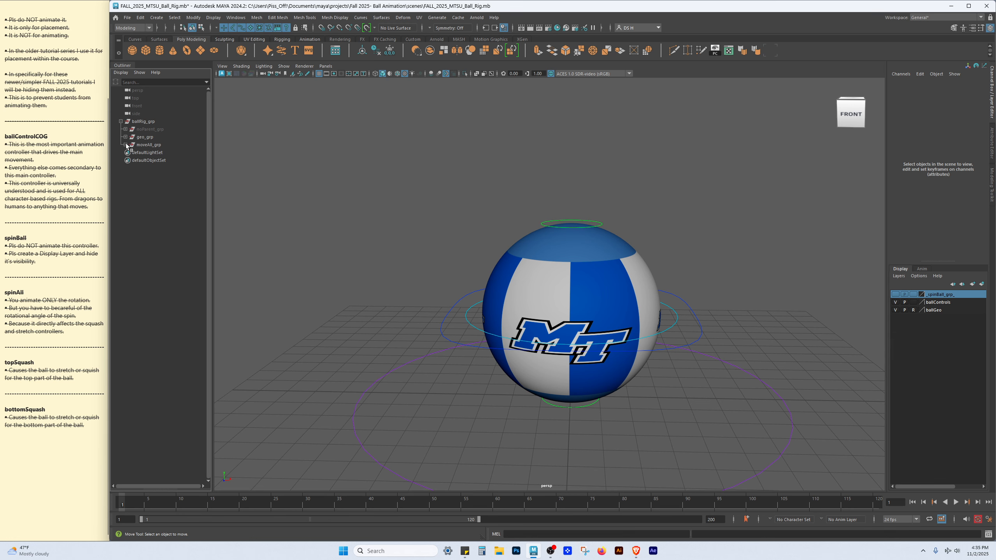